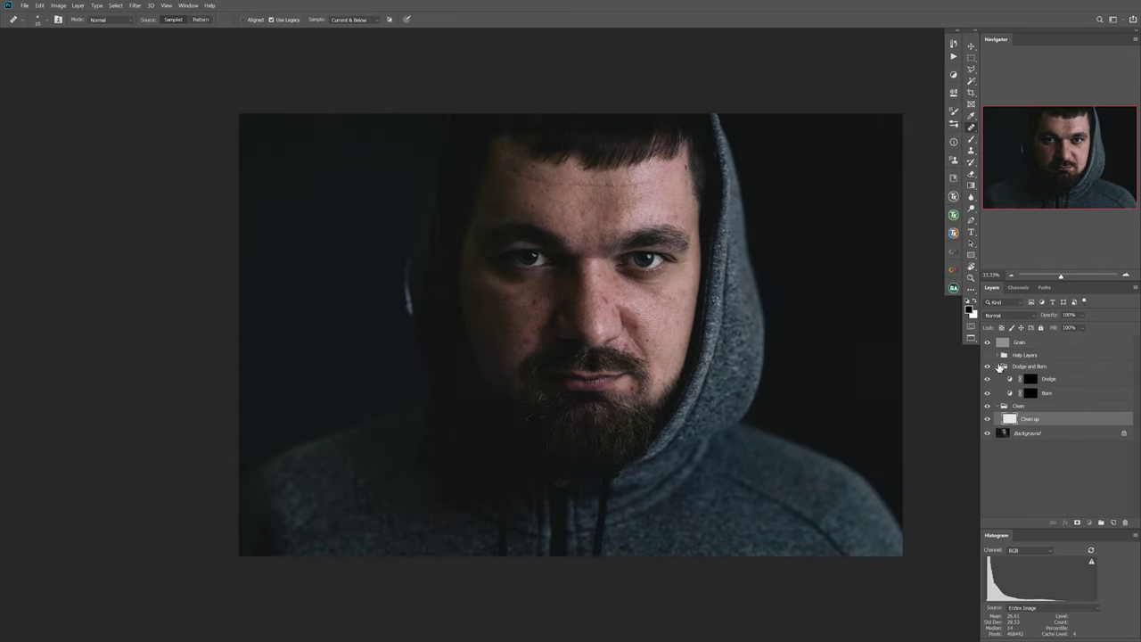
Step: Collapse the Dodge and Burn group so its Dodge and Burn layers are hidden
{"action": "left_click", "coordinate": [1001, 366]}
{"action": "scroll", "coordinate": [476, 179], "scroll_direction": "up", "scroll_amount": 5}
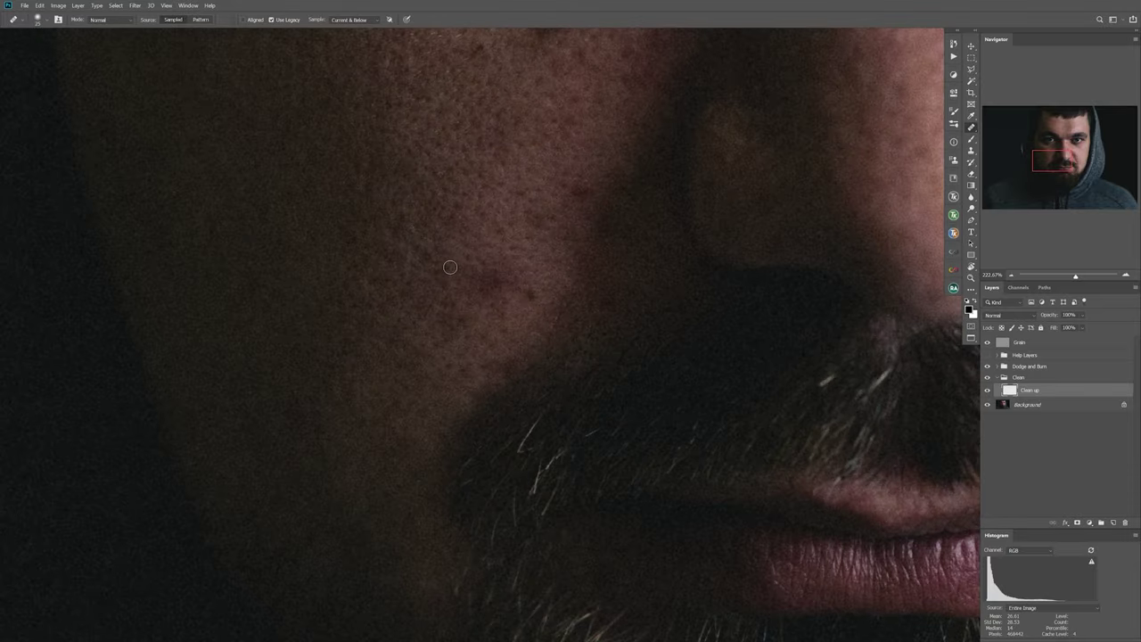
Step: Zoom and pan to inspect the skin beside the moustache and the red spot below the lip
{"action": "scroll", "coordinate": [425, 184], "scroll_direction": "up", "scroll_amount": 3}
{"action": "scroll", "coordinate": [472, 164], "scroll_direction": "up", "scroll_amount": 2}
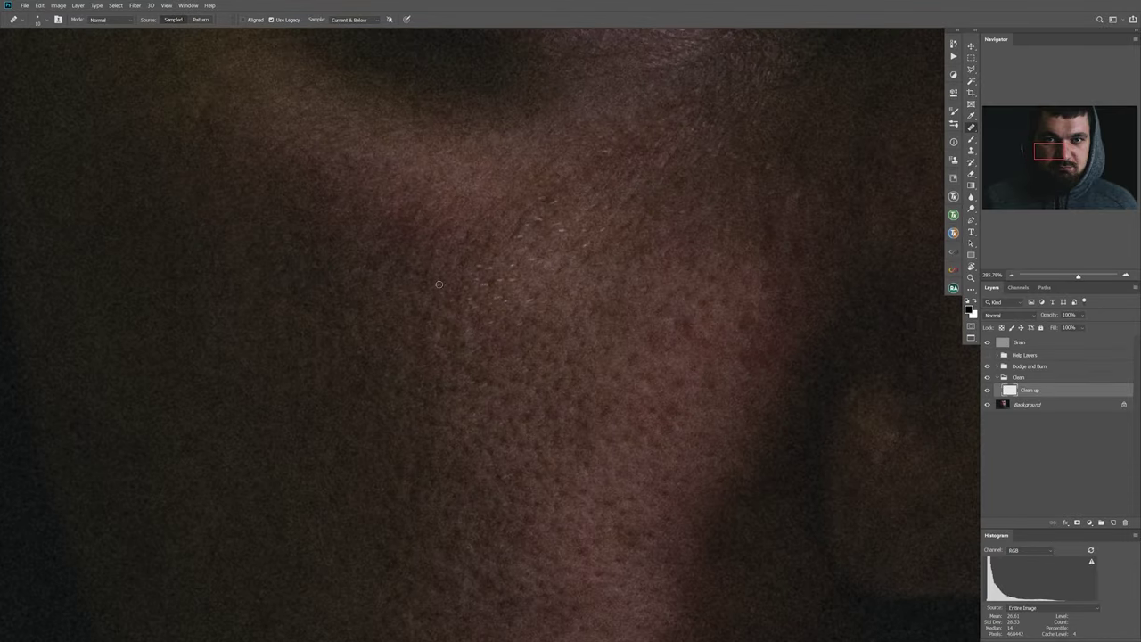
{"action": "scroll", "coordinate": [439, 283], "scroll_direction": "down", "scroll_amount": 4}
{"action": "scroll", "coordinate": [499, 294], "scroll_direction": "up", "scroll_amount": 1}
{"action": "scroll", "coordinate": [553, 308], "scroll_direction": "down", "scroll_amount": 1}
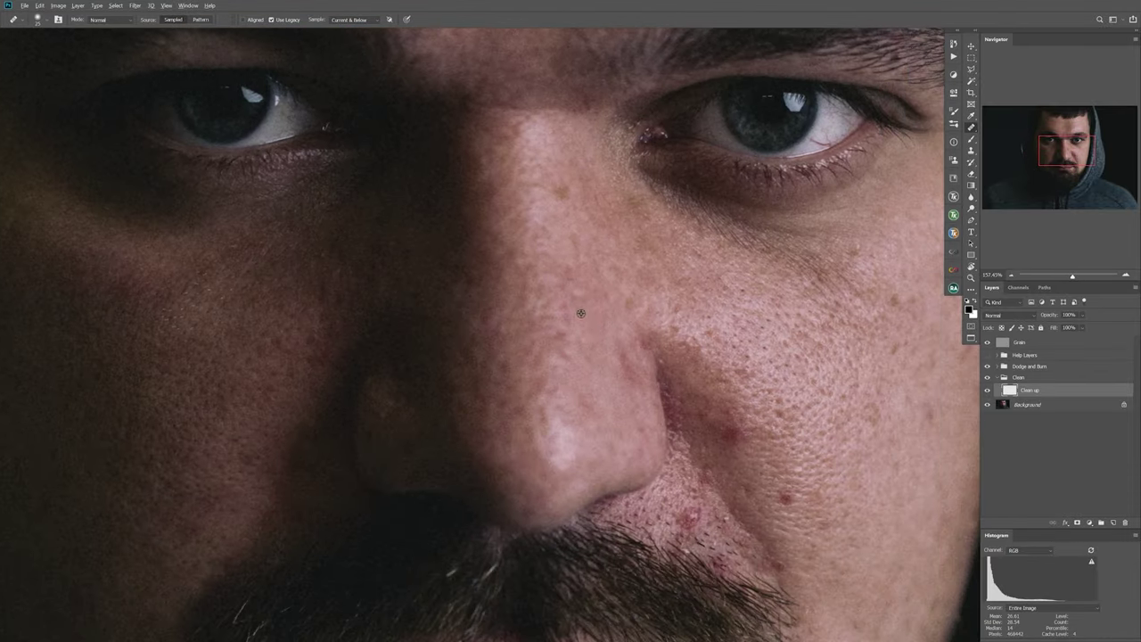
{"action": "scroll", "coordinate": [535, 307], "scroll_direction": "down", "scroll_amount": 3}
{"action": "scroll", "coordinate": [463, 299], "scroll_direction": "up", "scroll_amount": 2}
{"action": "scroll", "coordinate": [401, 290], "scroll_direction": "up", "scroll_amount": 2}
{"action": "scroll", "coordinate": [348, 283], "scroll_direction": "up", "scroll_amount": 3}
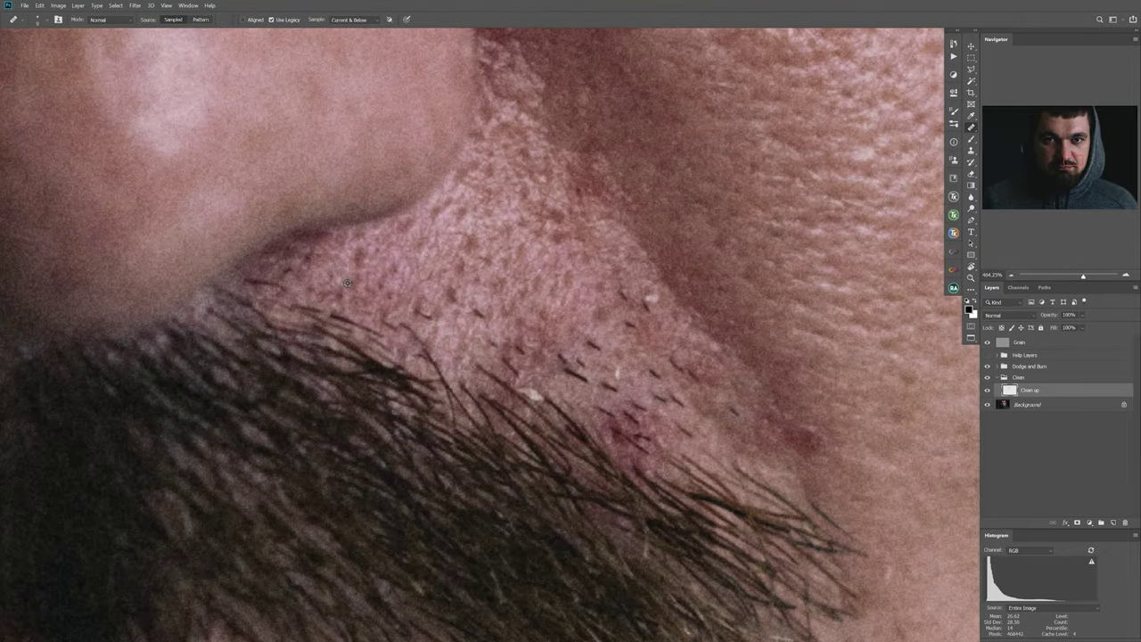
{"action": "left_click_drag", "start_coordinate": [348, 283], "coordinate": [197, 151]}
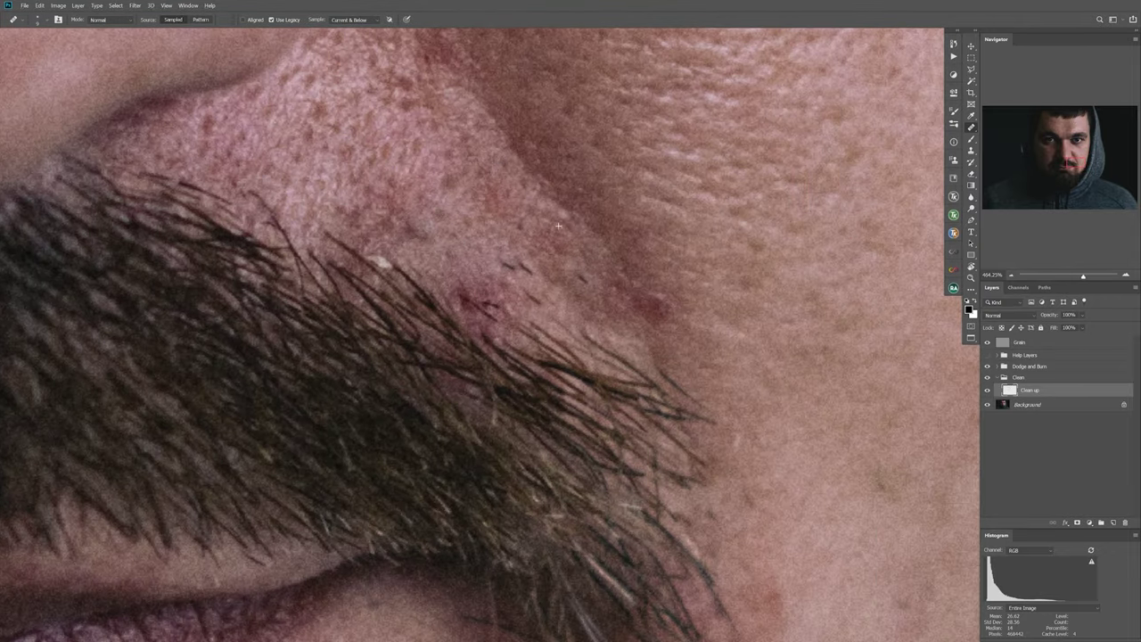
{"action": "scroll", "coordinate": [508, 266], "scroll_direction": "down", "scroll_amount": 3}
{"action": "scroll", "coordinate": [499, 264], "scroll_direction": "up", "scroll_amount": 2}
{"action": "scroll", "coordinate": [495, 258], "scroll_direction": "up", "scroll_amount": 1}
{"action": "left_click_drag", "start_coordinate": [186, 445], "coordinate": [490, 255]}
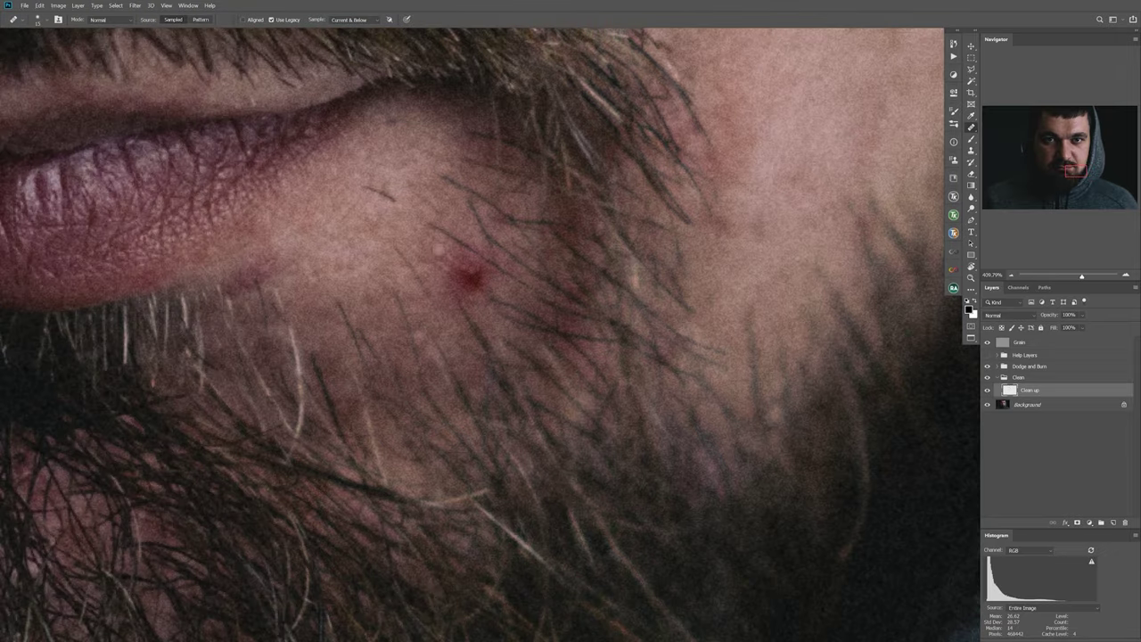
{"action": "scroll", "coordinate": [492, 261], "scroll_direction": "down", "scroll_amount": 2}
{"action": "scroll", "coordinate": [501, 273], "scroll_direction": "down", "scroll_amount": 2}
{"action": "scroll", "coordinate": [441, 324], "scroll_direction": "down", "scroll_amount": 2}
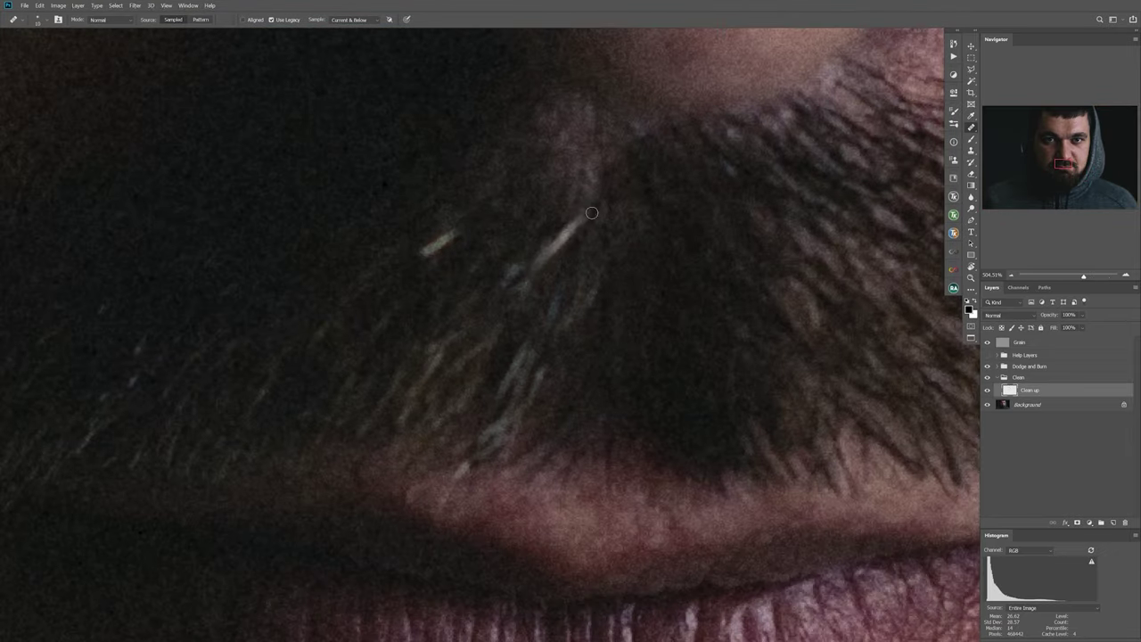
{"action": "scroll", "coordinate": [446, 294], "scroll_direction": "down", "scroll_amount": 3}
{"action": "scroll", "coordinate": [463, 237], "scroll_direction": "up", "scroll_amount": 4}
{"action": "scroll", "coordinate": [469, 231], "scroll_direction": "down", "scroll_amount": 1}
{"action": "scroll", "coordinate": [469, 231], "scroll_direction": "down", "scroll_amount": 1}
{"action": "scroll", "coordinate": [458, 267], "scroll_direction": "up", "scroll_amount": 3}
{"action": "scroll", "coordinate": [464, 263], "scroll_direction": "down", "scroll_amount": 1}
{"action": "scroll", "coordinate": [532, 219], "scroll_direction": "down", "scroll_amount": 4}
{"action": "scroll", "coordinate": [532, 219], "scroll_direction": "down", "scroll_amount": 3}
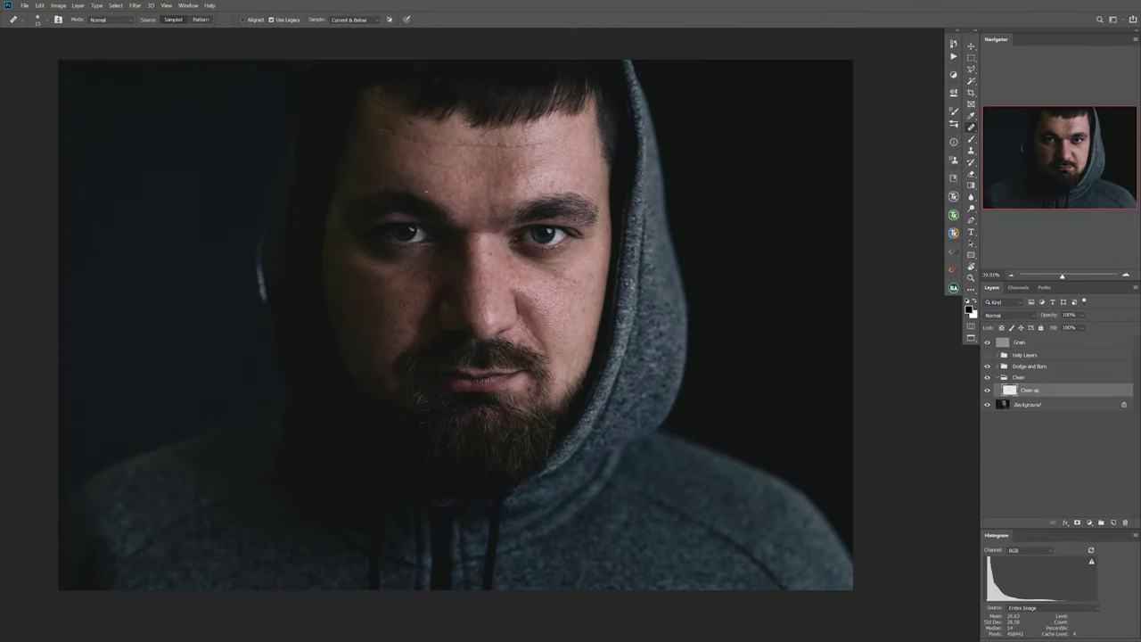
{"action": "scroll", "coordinate": [473, 155], "scroll_direction": "up", "scroll_amount": 5}
{"action": "scroll", "coordinate": [473, 155], "scroll_direction": "up", "scroll_amount": 1}
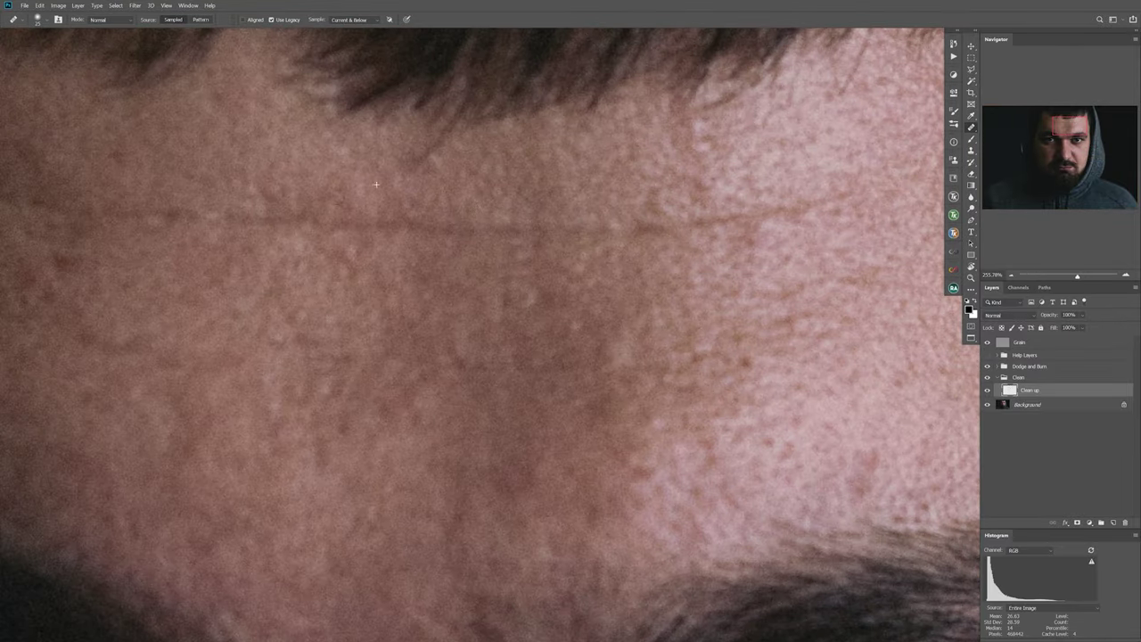
{"action": "scroll", "coordinate": [474, 155], "scroll_direction": "down", "scroll_amount": 3}
{"action": "scroll", "coordinate": [473, 155], "scroll_direction": "down", "scroll_amount": 2}
{"action": "scroll", "coordinate": [428, 446], "scroll_direction": "up", "scroll_amount": 4}
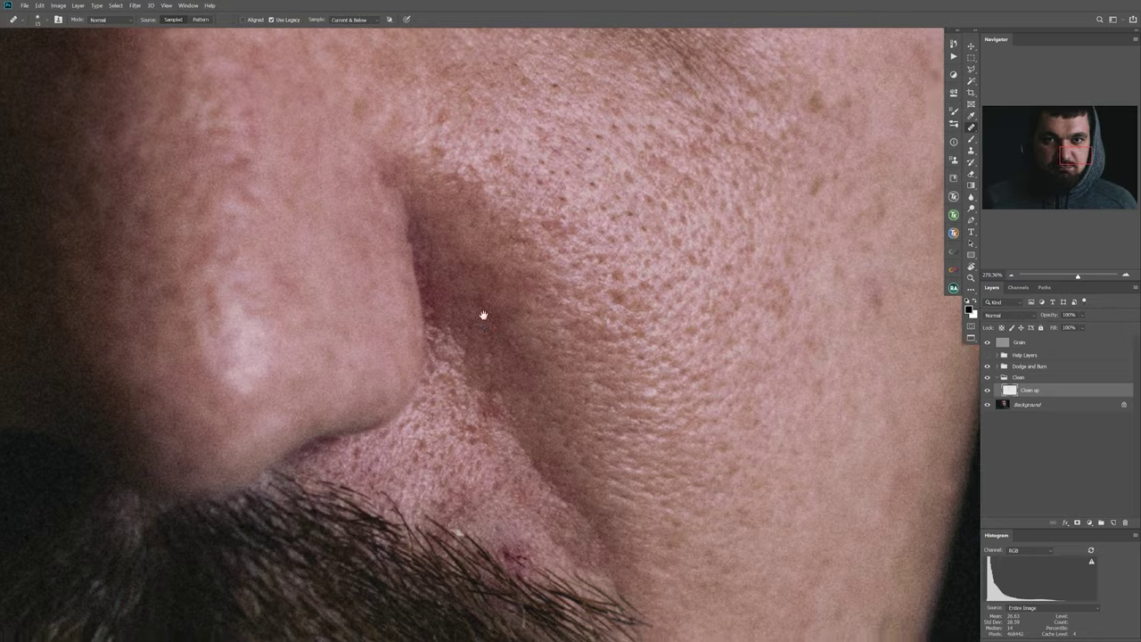
{"action": "left_click_drag", "start_coordinate": [477, 436], "coordinate": [448, 370]}
{"action": "scroll", "coordinate": [448, 370], "scroll_direction": "up", "scroll_amount": 3}
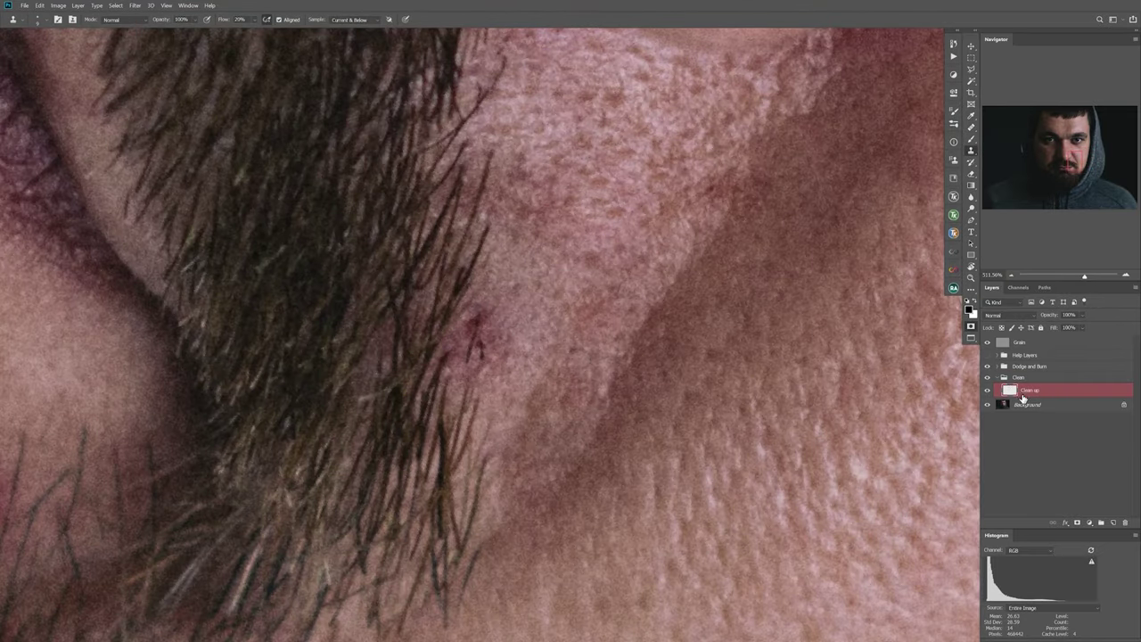
{"action": "scroll", "coordinate": [745, 381], "scroll_direction": "down", "scroll_amount": 4}
{"action": "scroll", "coordinate": [546, 268], "scroll_direction": "up", "scroll_amount": 3}
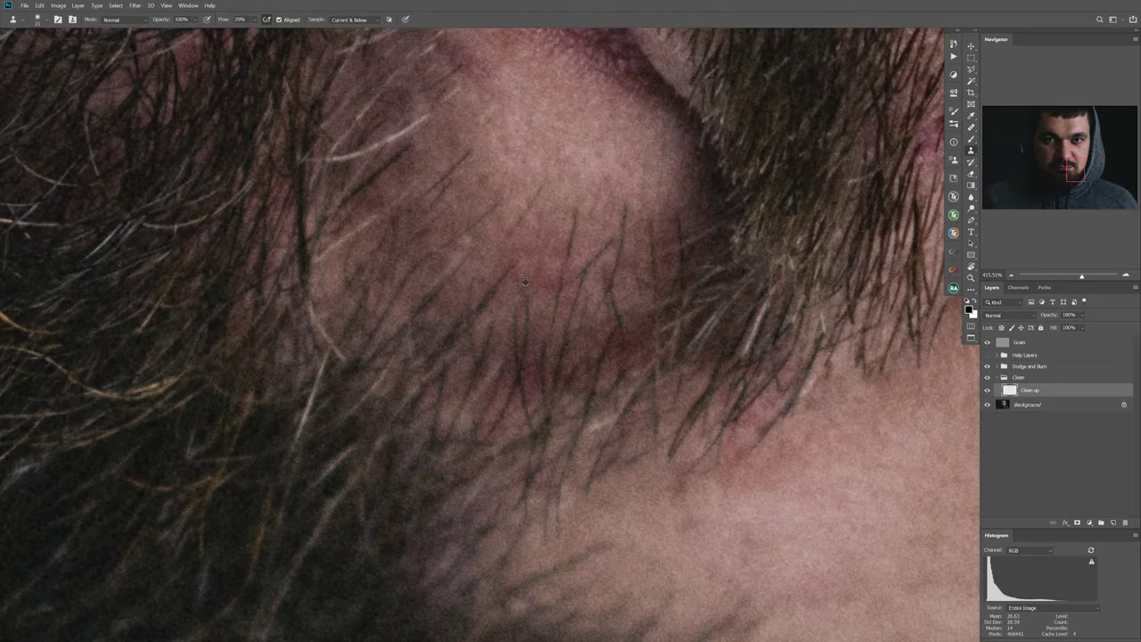
{"action": "scroll", "coordinate": [531, 287], "scroll_direction": "down", "scroll_amount": 3}
{"action": "scroll", "coordinate": [446, 288], "scroll_direction": "down", "scroll_amount": 2}
{"action": "scroll", "coordinate": [426, 375], "scroll_direction": "down", "scroll_amount": 3}
{"action": "scroll", "coordinate": [425, 374], "scroll_direction": "up", "scroll_amount": 5}
{"action": "scroll", "coordinate": [527, 454], "scroll_direction": "down", "scroll_amount": 5}
Step: Remove blemishes around the nose and moustache with the Spot Healing Brush
{"action": "key", "text": "j"}
{"action": "scroll", "coordinate": [596, 340], "scroll_direction": "up", "scroll_amount": 5}
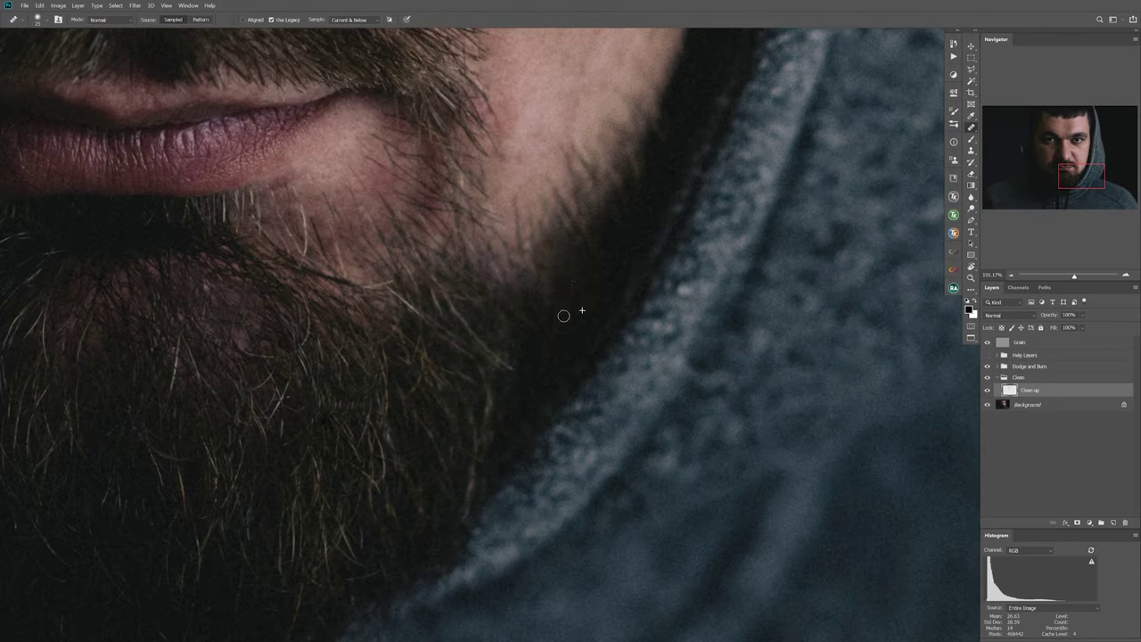
{"action": "scroll", "coordinate": [565, 301], "scroll_direction": "down", "scroll_amount": 3}
{"action": "scroll", "coordinate": [561, 408], "scroll_direction": "up", "scroll_amount": 4}
{"action": "scroll", "coordinate": [469, 355], "scroll_direction": "down", "scroll_amount": 2}
{"action": "scroll", "coordinate": [460, 337], "scroll_direction": "left", "scroll_amount": 3}
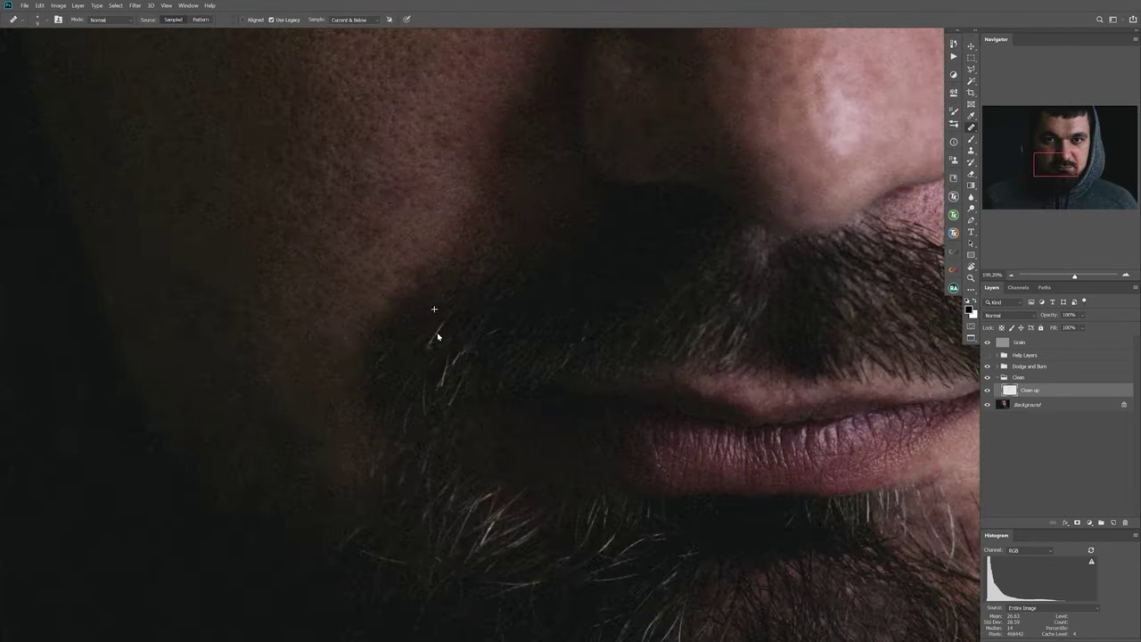
{"action": "scroll", "coordinate": [505, 312], "scroll_direction": "down", "scroll_amount": 2}
{"action": "scroll", "coordinate": [453, 315], "scroll_direction": "down", "scroll_amount": 2}
{"action": "scroll", "coordinate": [479, 290], "scroll_direction": "up", "scroll_amount": 2}
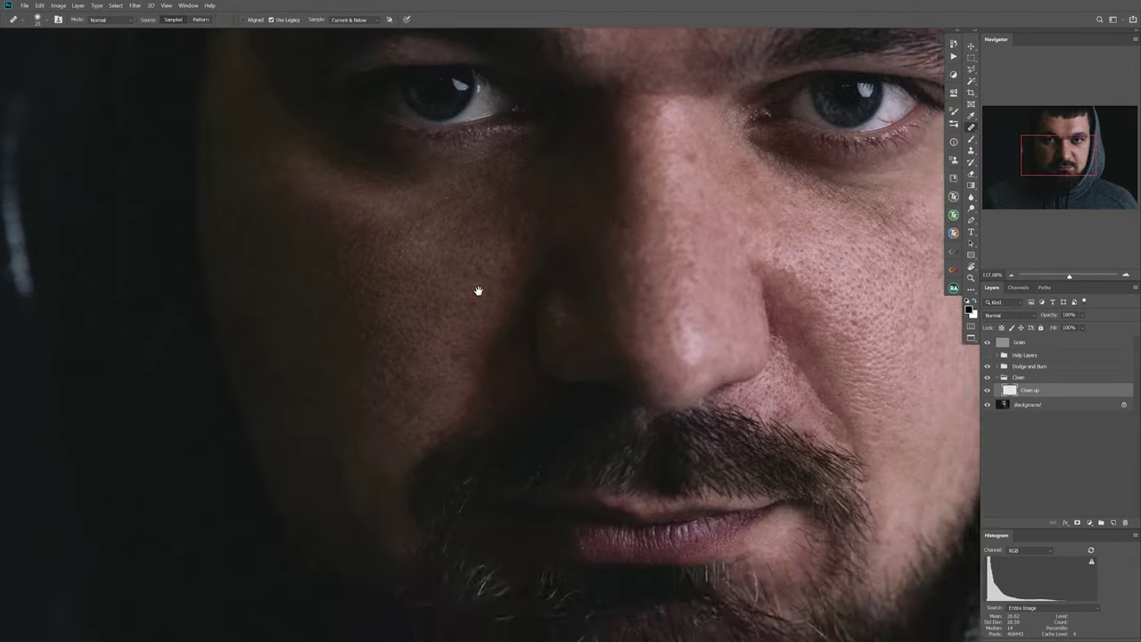
{"action": "scroll", "coordinate": [446, 339], "scroll_direction": "up", "scroll_amount": 2}
{"action": "scroll", "coordinate": [551, 269], "scroll_direction": "down", "scroll_amount": 2}
{"action": "scroll", "coordinate": [537, 530], "scroll_direction": "down", "scroll_amount": 2}
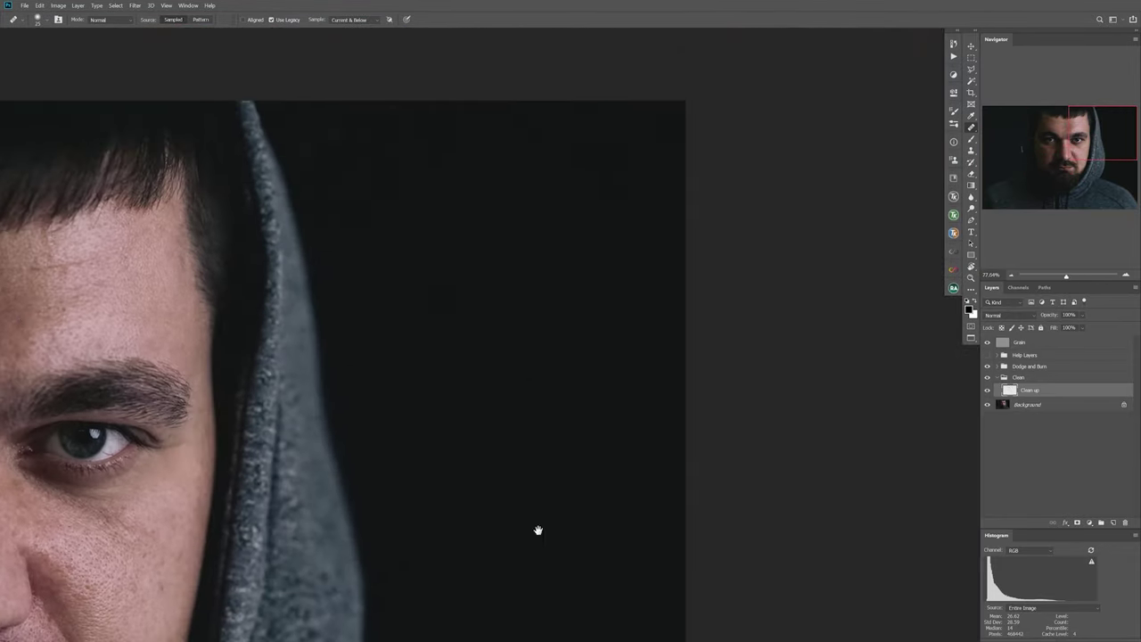
{"action": "scroll", "coordinate": [500, 402], "scroll_direction": "down", "scroll_amount": 1}
{"action": "scroll", "coordinate": [420, 217], "scroll_direction": "up", "scroll_amount": 3}
{"action": "scroll", "coordinate": [701, 277], "scroll_direction": "left", "scroll_amount": 3}
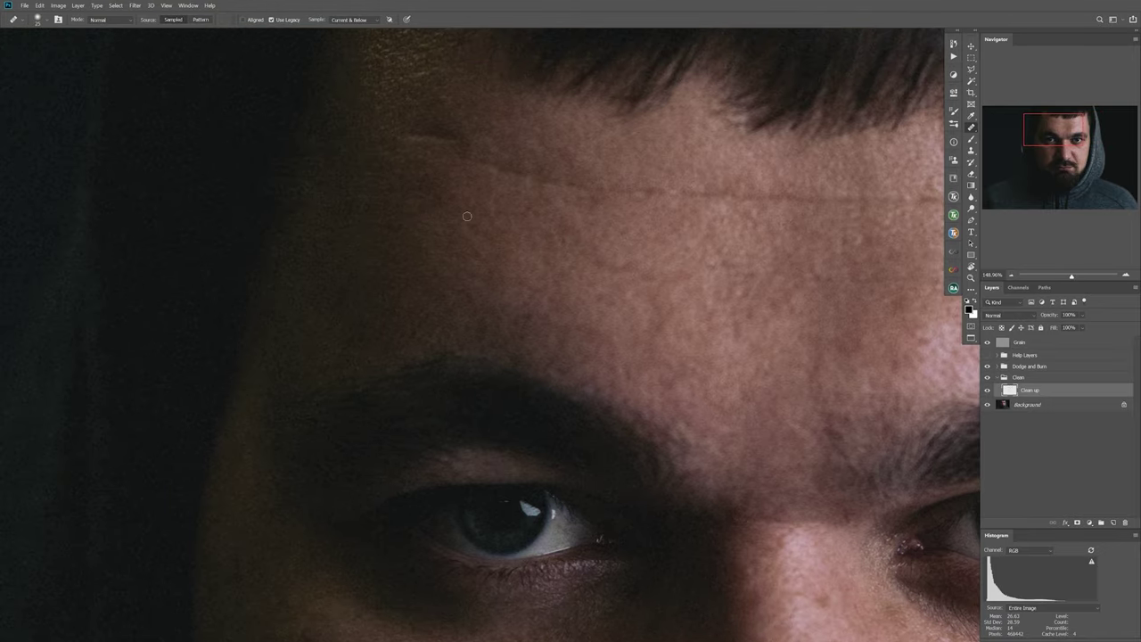
{"action": "scroll", "coordinate": [484, 247], "scroll_direction": "down", "scroll_amount": 2}
{"action": "scroll", "coordinate": [461, 348], "scroll_direction": "down", "scroll_amount": 3}
{"action": "scroll", "coordinate": [225, 295], "scroll_direction": "down", "scroll_amount": 3}
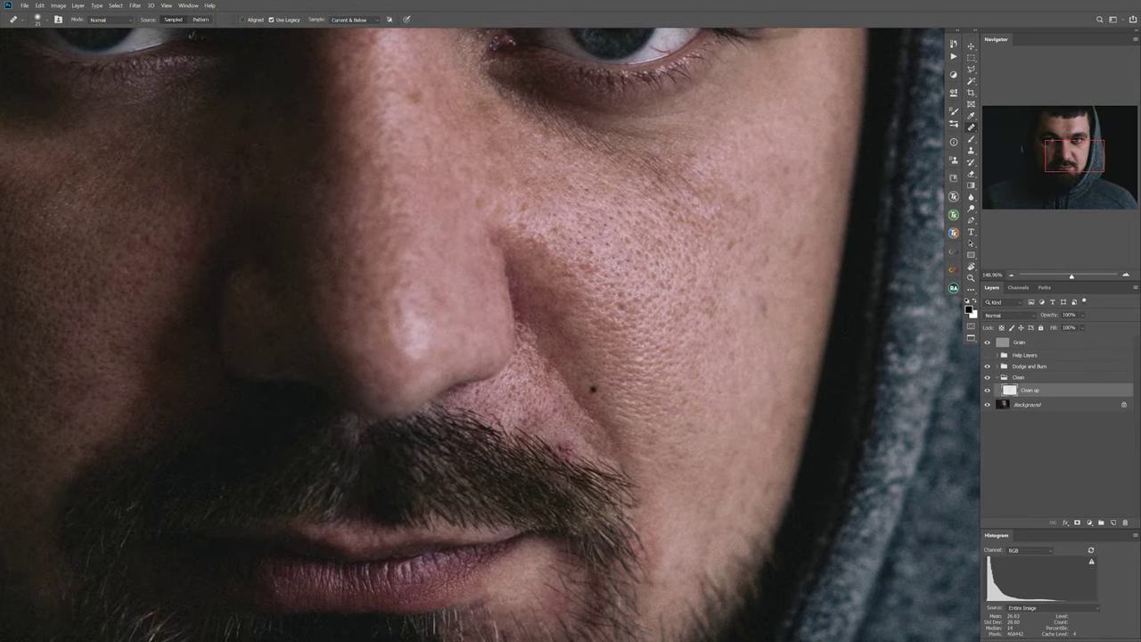
{"action": "scroll", "coordinate": [446, 357], "scroll_direction": "up", "scroll_amount": 2}
Step: Rotate the canvas view to a better angle and keep healing the chin area
{"action": "key", "text": "r"}
{"action": "left_click_drag", "start_coordinate": [535, 268], "coordinate": [582, 314]}
{"action": "scroll", "coordinate": [581, 314], "scroll_direction": "up", "scroll_amount": 3}
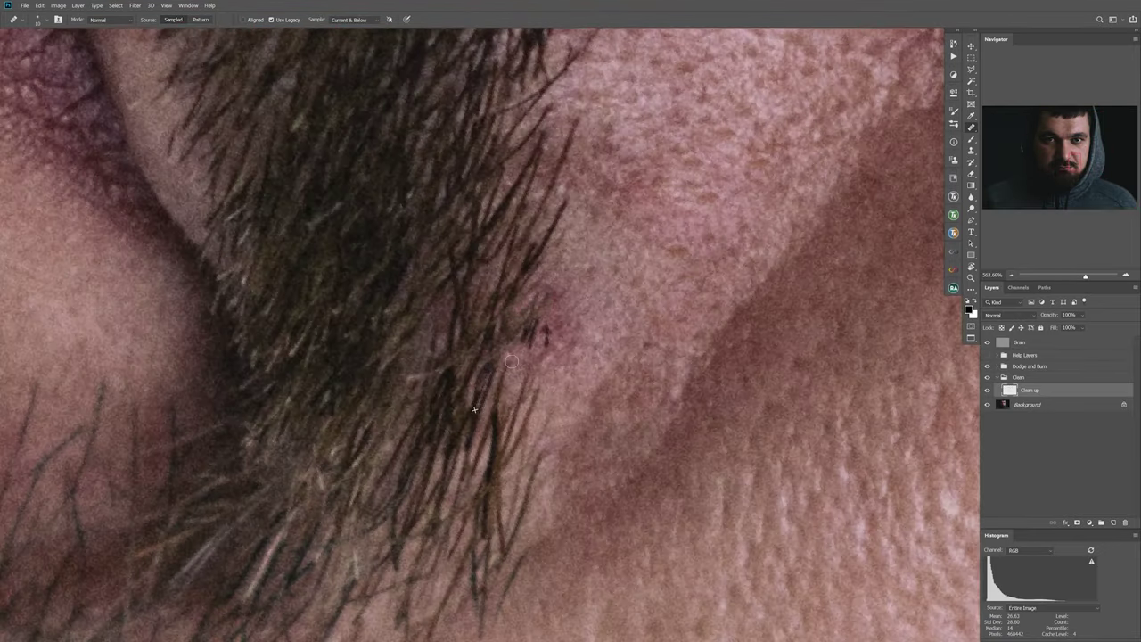
{"action": "scroll", "coordinate": [529, 327], "scroll_direction": "down", "scroll_amount": 3}
{"action": "scroll", "coordinate": [499, 330], "scroll_direction": "up", "scroll_amount": 2}
{"action": "scroll", "coordinate": [473, 330], "scroll_direction": "down", "scroll_amount": 4}
{"action": "scroll", "coordinate": [457, 331], "scroll_direction": "up", "scroll_amount": 3}
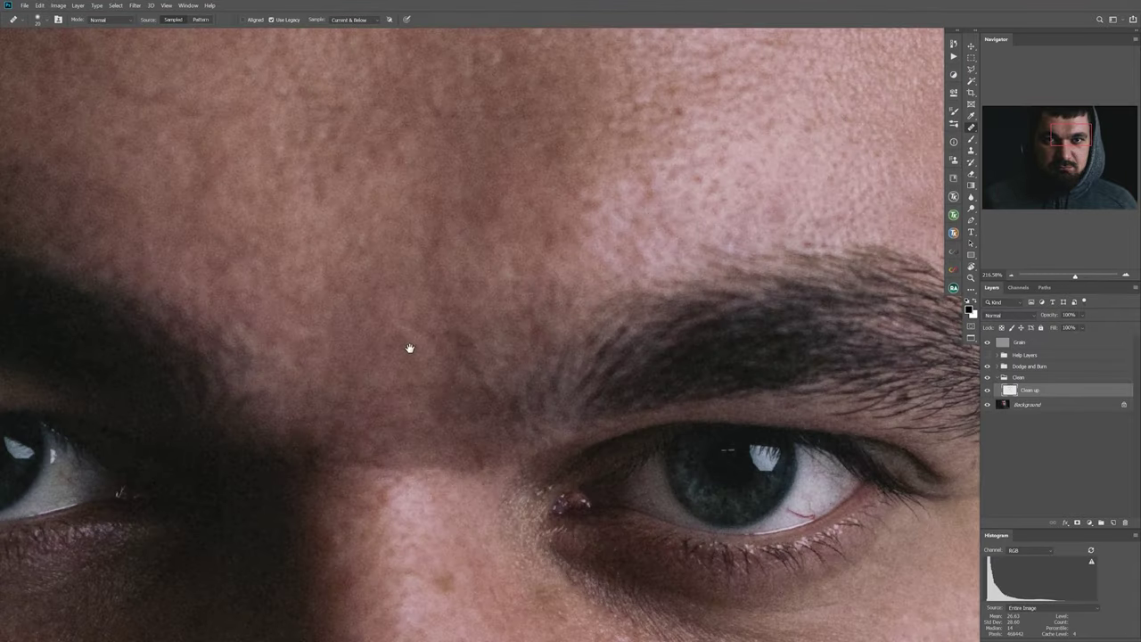
{"action": "scroll", "coordinate": [457, 332], "scroll_direction": "up", "scroll_amount": 2}
{"action": "scroll", "coordinate": [473, 293], "scroll_direction": "down", "scroll_amount": 3}
{"action": "scroll", "coordinate": [677, 262], "scroll_direction": "up", "scroll_amount": 3}
{"action": "scroll", "coordinate": [624, 387], "scroll_direction": "down", "scroll_amount": 2}
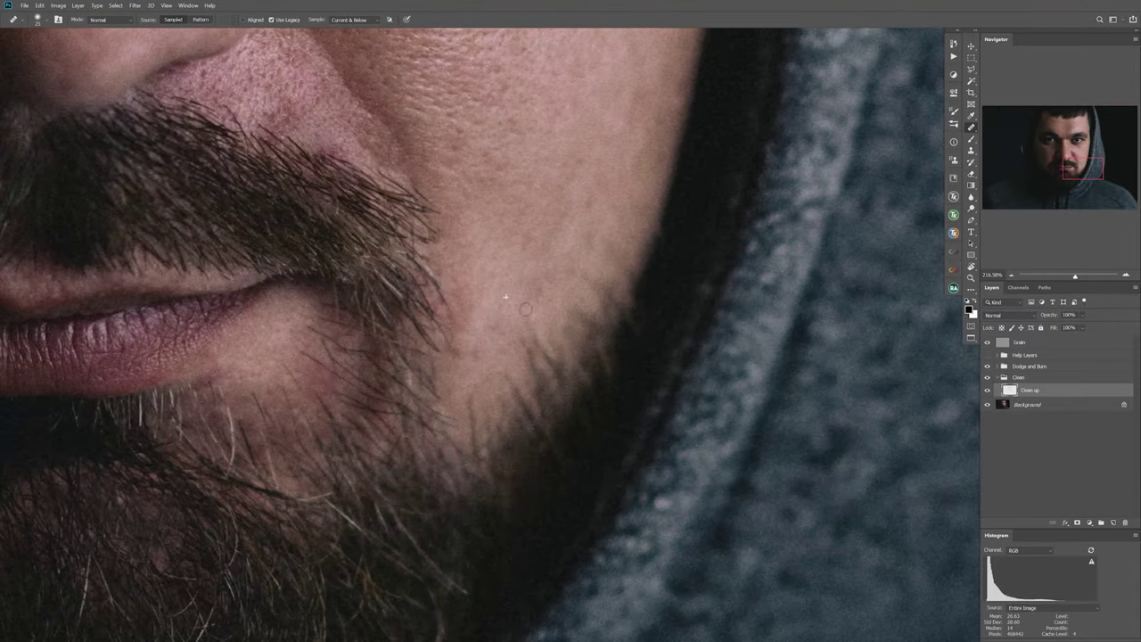
{"action": "scroll", "coordinate": [536, 318], "scroll_direction": "down", "scroll_amount": 2}
Step: Clone skin texture with the Clone Stamp, then return to the Spot Healing Brush
{"action": "key", "text": "s"}
{"action": "scroll", "coordinate": [580, 334], "scroll_direction": "down", "scroll_amount": 2}
{"action": "scroll", "coordinate": [537, 385], "scroll_direction": "down", "scroll_amount": 3}
{"action": "key", "text": "j"}
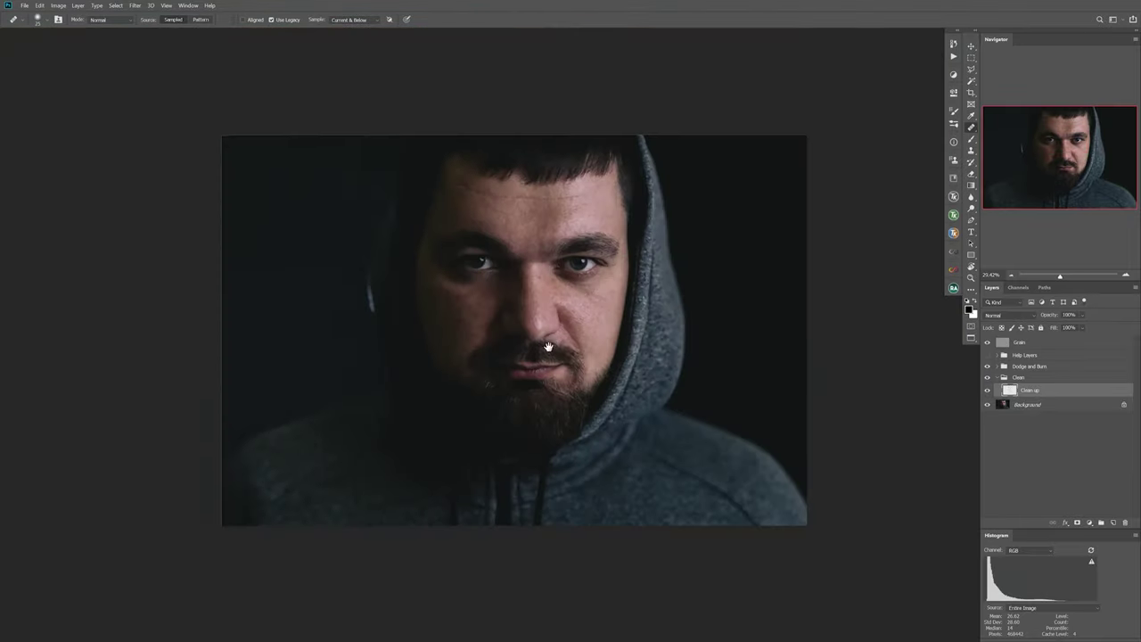
Step: Target the Dodge layer, turn on the black-and-white Help Layers, and select the Brush
{"action": "left_click", "coordinate": [1029, 382]}
{"action": "left_click", "coordinate": [987, 355]}
{"action": "key", "text": "b"}
{"action": "scroll", "coordinate": [481, 284], "scroll_direction": "up", "scroll_amount": 3}
Step: Rotate the view around the face and eye, burn shadows on the Burn layer, then reset the view
{"action": "key", "text": "r"}
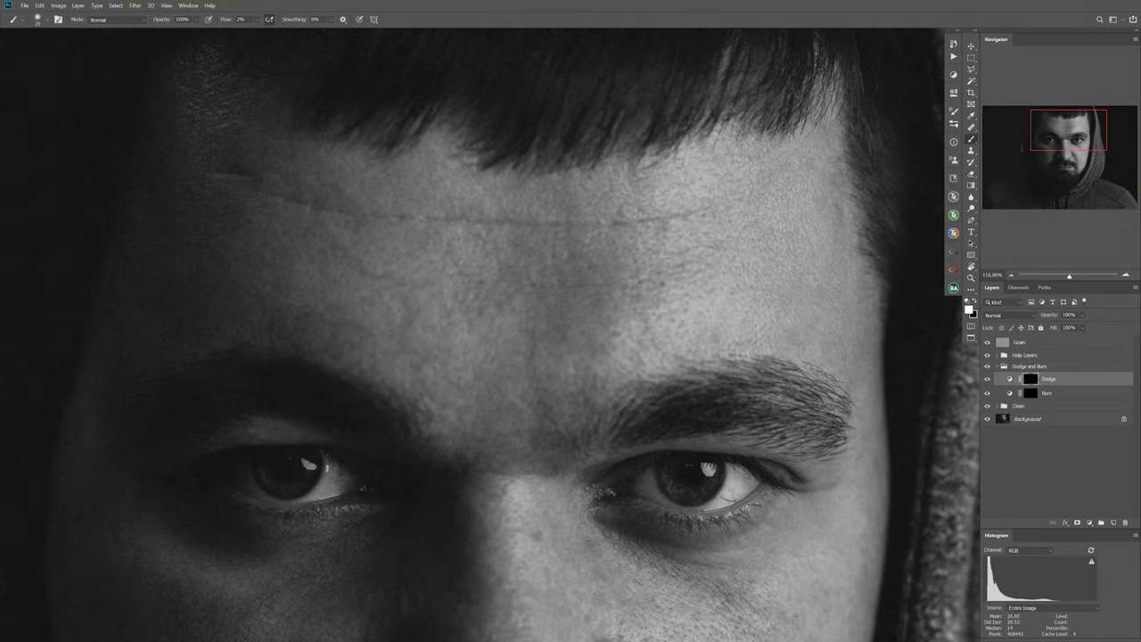
{"action": "left_click_drag", "start_coordinate": [522, 237], "coordinate": [365, 311]}
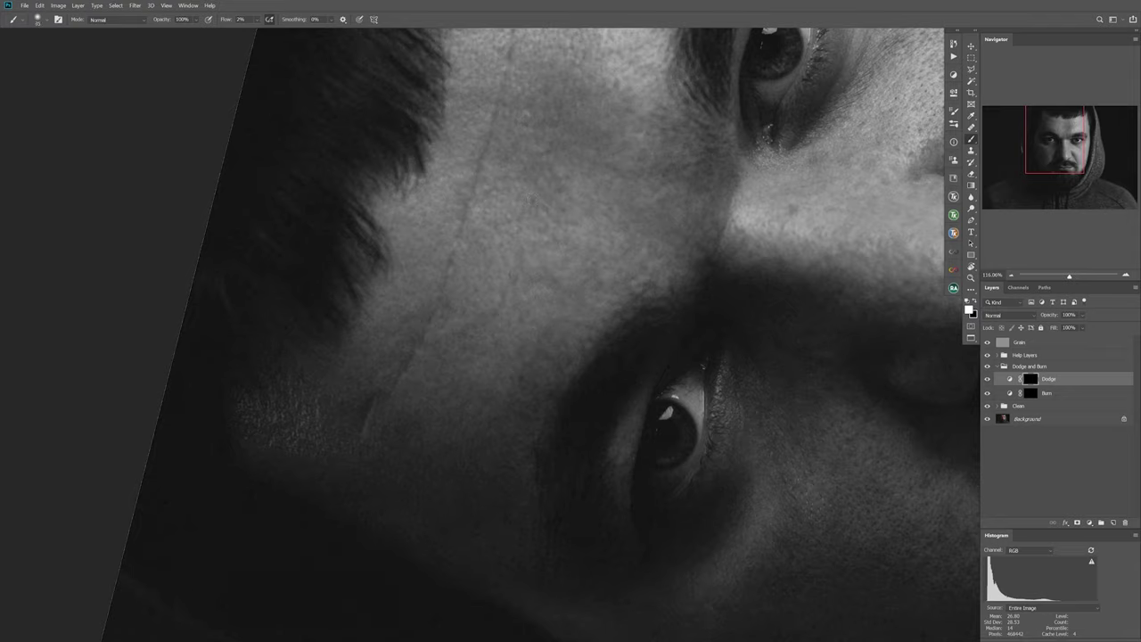
{"action": "left_click_drag", "start_coordinate": [470, 385], "coordinate": [568, 269]}
{"action": "key", "text": "alt+["}
{"action": "scroll", "coordinate": [568, 269], "scroll_direction": "up", "scroll_amount": 3}
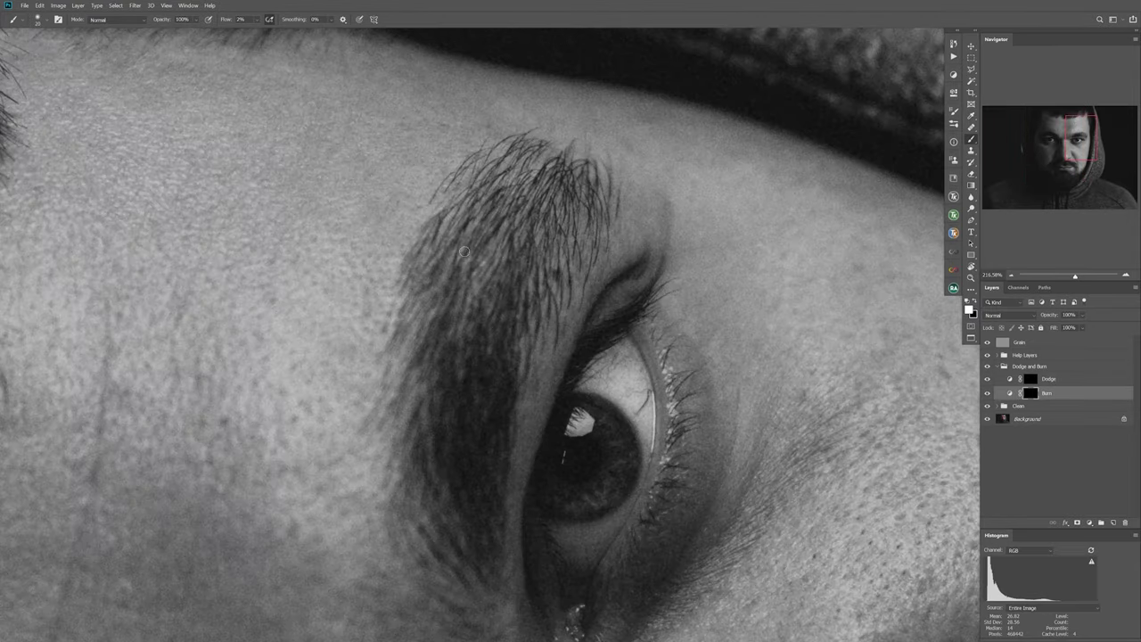
{"action": "key", "text": "ctrl+0"}
{"action": "scroll", "coordinate": [467, 282], "scroll_direction": "up", "scroll_amount": 3}
Step: Brighten highlights on the cheeks and nose on the Dodge layer
{"action": "key", "text": "alt+]"}
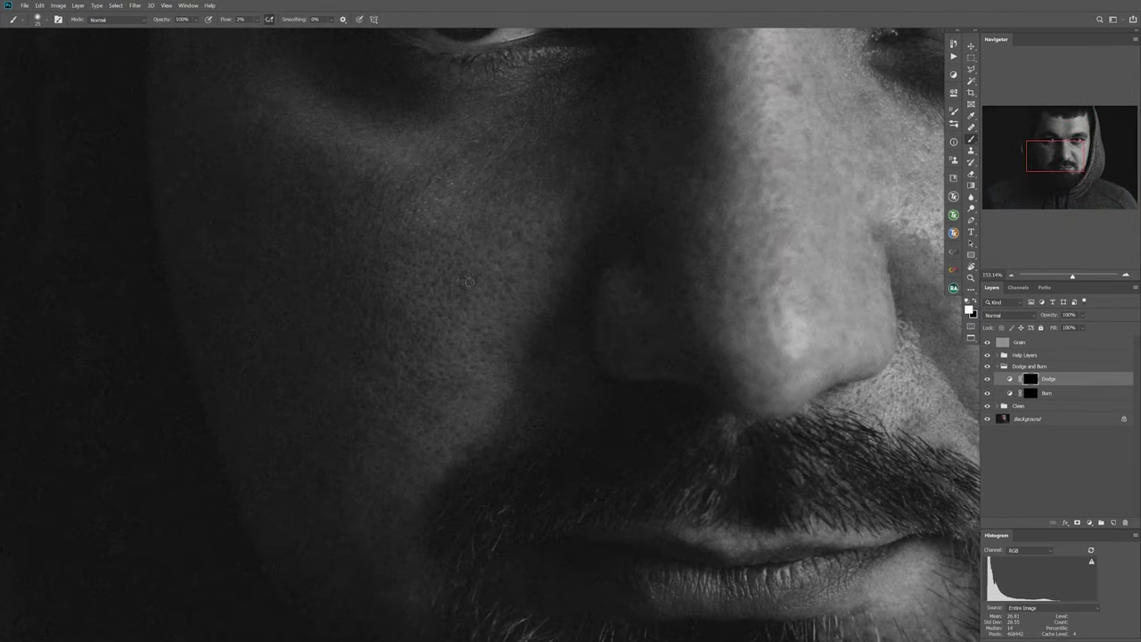
{"action": "scroll", "coordinate": [481, 294], "scroll_direction": "up", "scroll_amount": 3}
{"action": "scroll", "coordinate": [495, 286], "scroll_direction": "left", "scroll_amount": 3}
{"action": "scroll", "coordinate": [455, 289], "scroll_direction": "down", "scroll_amount": 5}
{"action": "scroll", "coordinate": [508, 335], "scroll_direction": "right", "scroll_amount": 5}
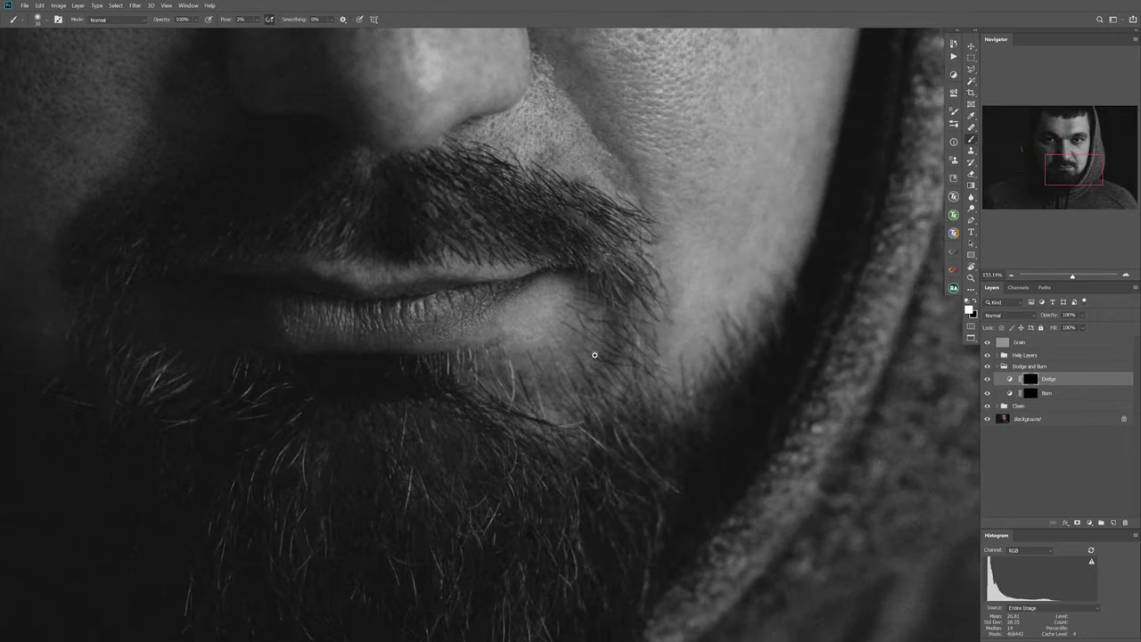
{"action": "scroll", "coordinate": [437, 295], "scroll_direction": "up", "scroll_amount": 3}
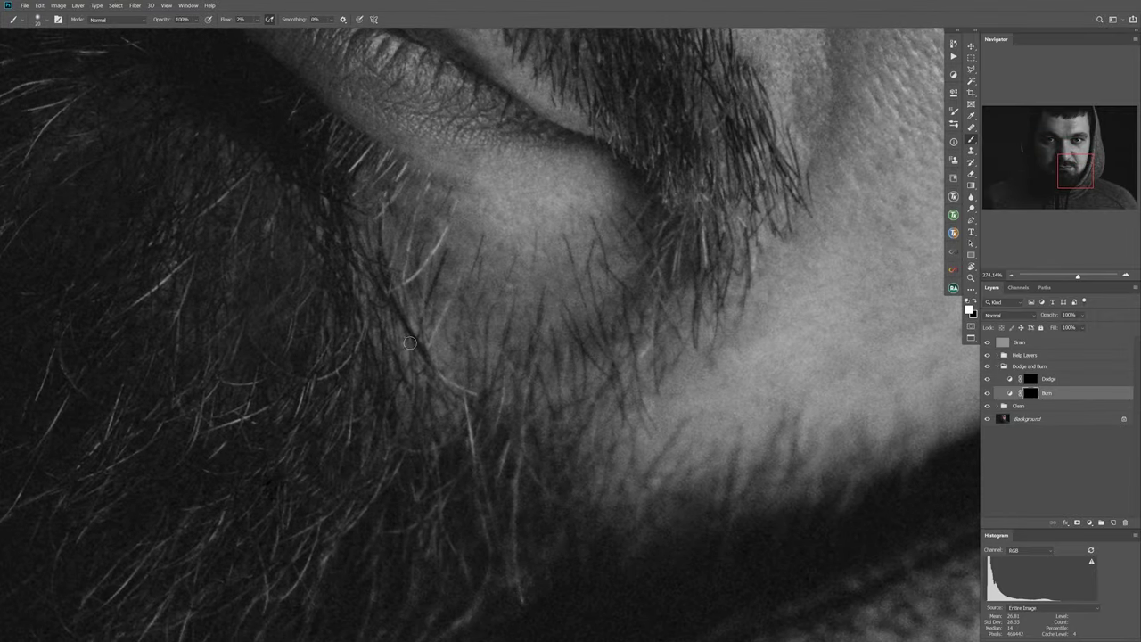
{"action": "scroll", "coordinate": [502, 375], "scroll_direction": "down", "scroll_amount": 2}
{"action": "scroll", "coordinate": [624, 339], "scroll_direction": "down", "scroll_amount": 5}
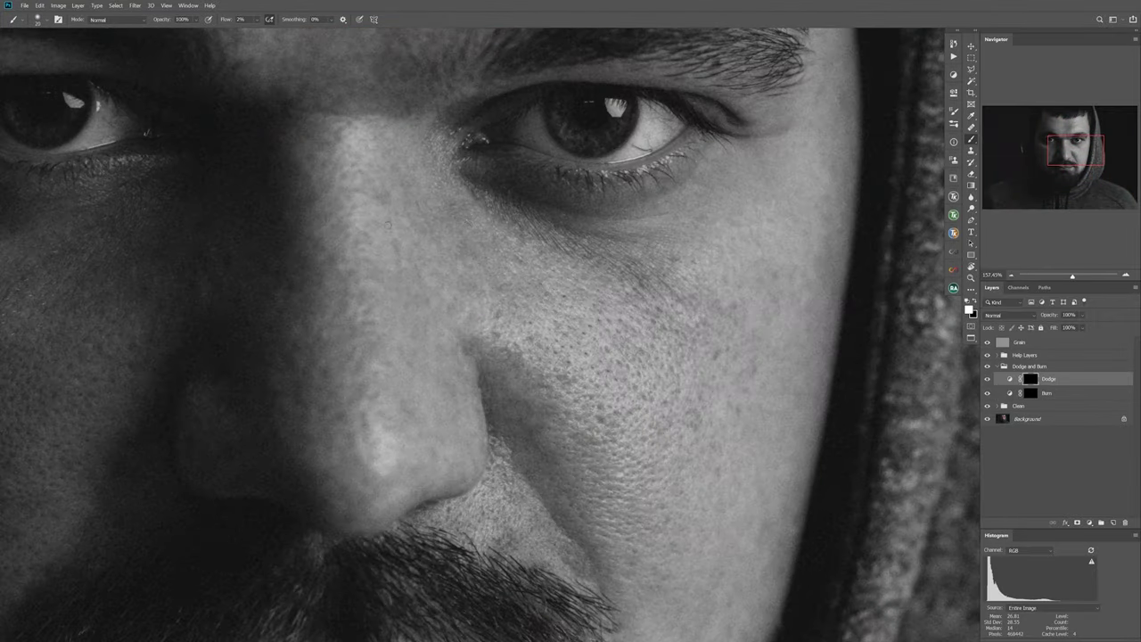
{"action": "scroll", "coordinate": [500, 379], "scroll_direction": "up", "scroll_amount": 3}
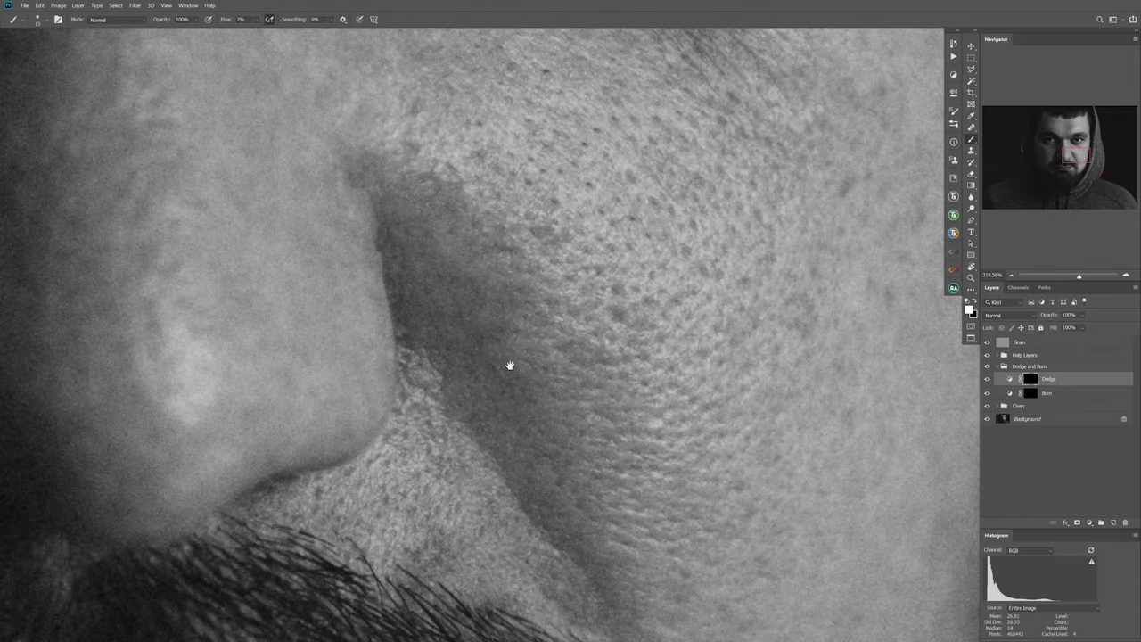
Step: Dodge and burn around the moustache, eye and eyebrow, then fit the portrait on screen
{"action": "left_click_drag", "start_coordinate": [500, 378], "coordinate": [437, 285]}
{"action": "scroll", "coordinate": [472, 343], "scroll_direction": "up", "scroll_amount": 3}
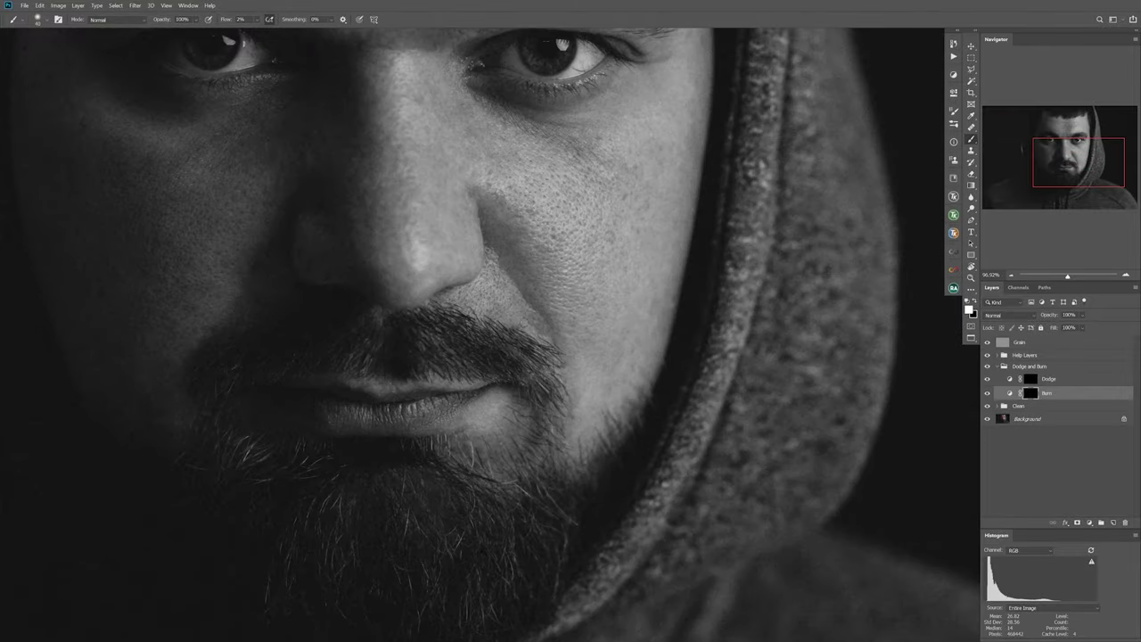
{"action": "scroll", "coordinate": [522, 318], "scroll_direction": "up", "scroll_amount": 3}
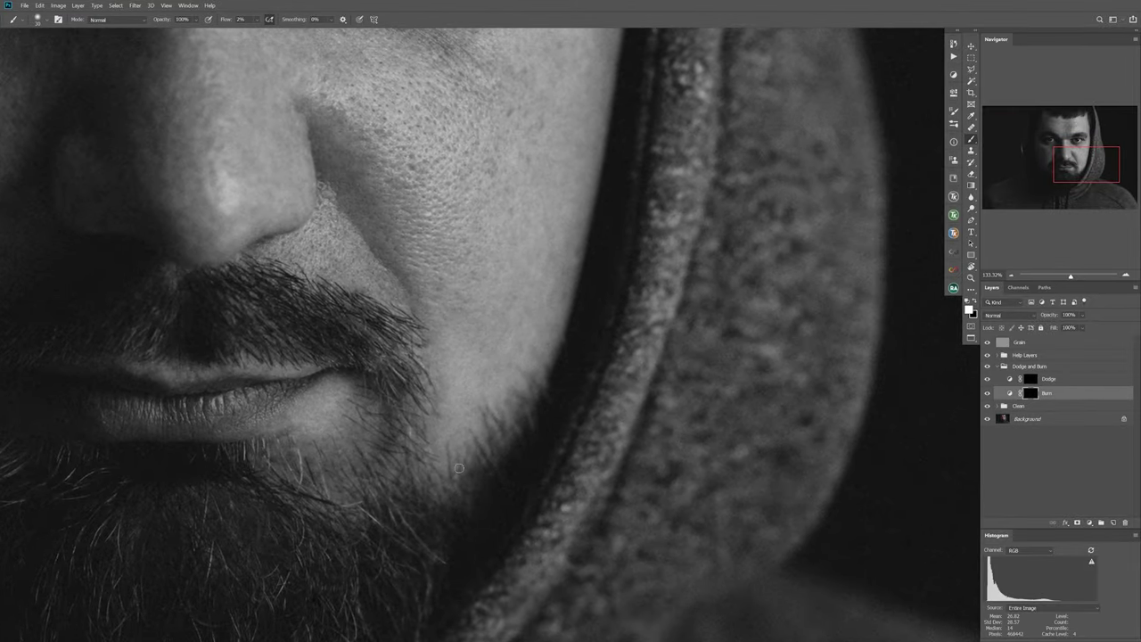
{"action": "scroll", "coordinate": [459, 467], "scroll_direction": "up", "scroll_amount": 2}
{"action": "left_click_drag", "start_coordinate": [459, 467], "coordinate": [523, 287]}
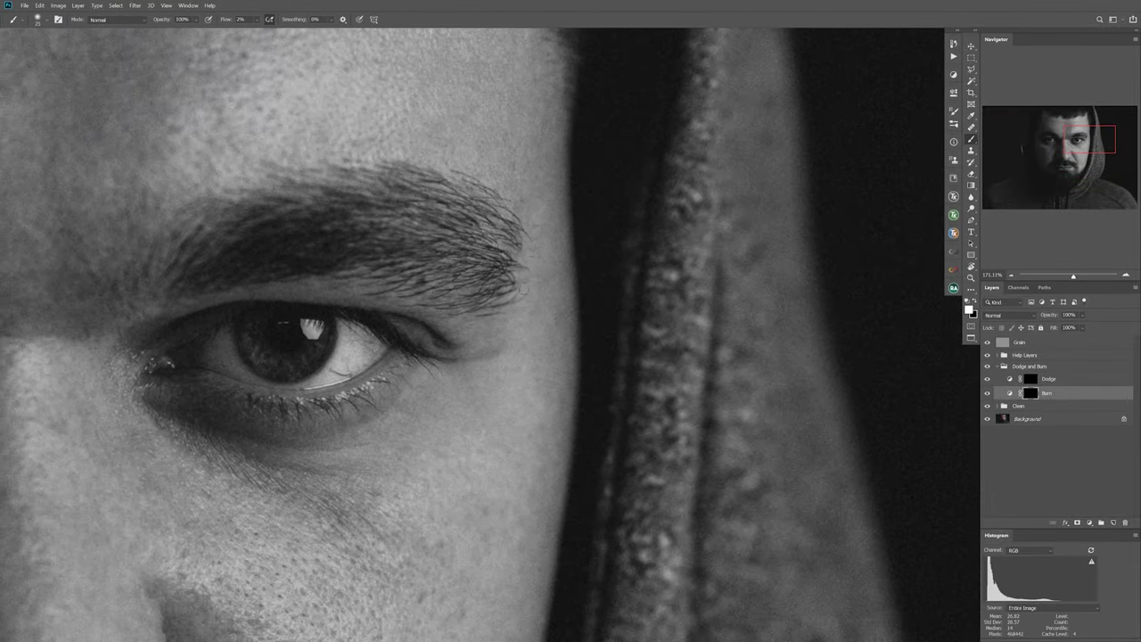
{"action": "key", "text": "ctrl+0"}
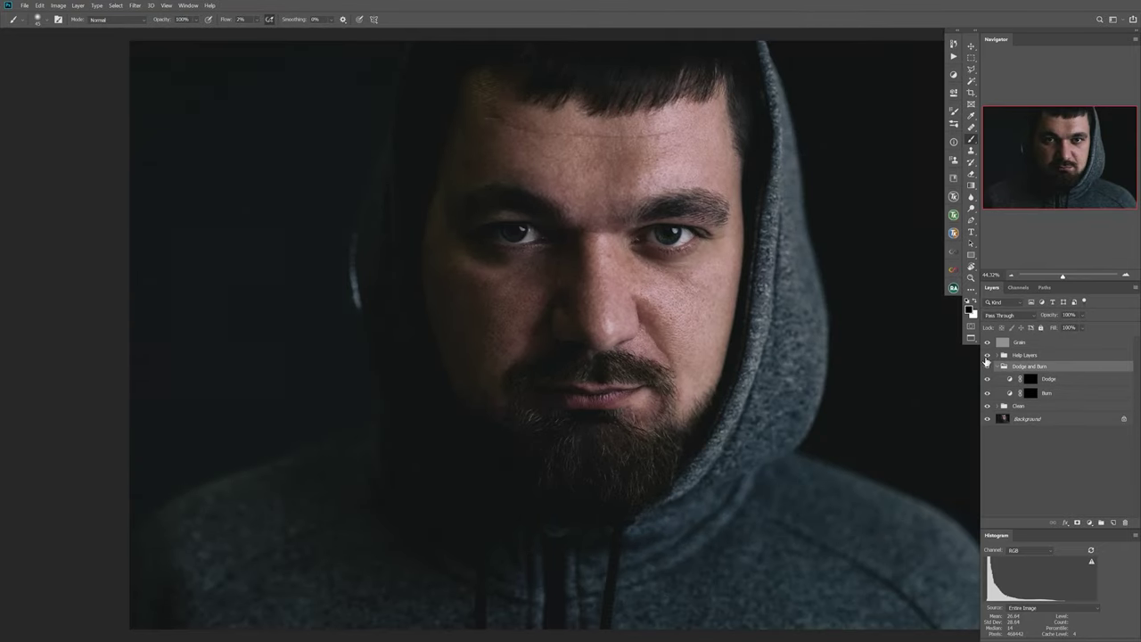
Step: With the black-and-white Help Layers showing again, dodge more highlights across the face
{"action": "left_click", "coordinate": [987, 355]}
{"action": "scroll", "coordinate": [468, 293], "scroll_direction": "up", "scroll_amount": 5}
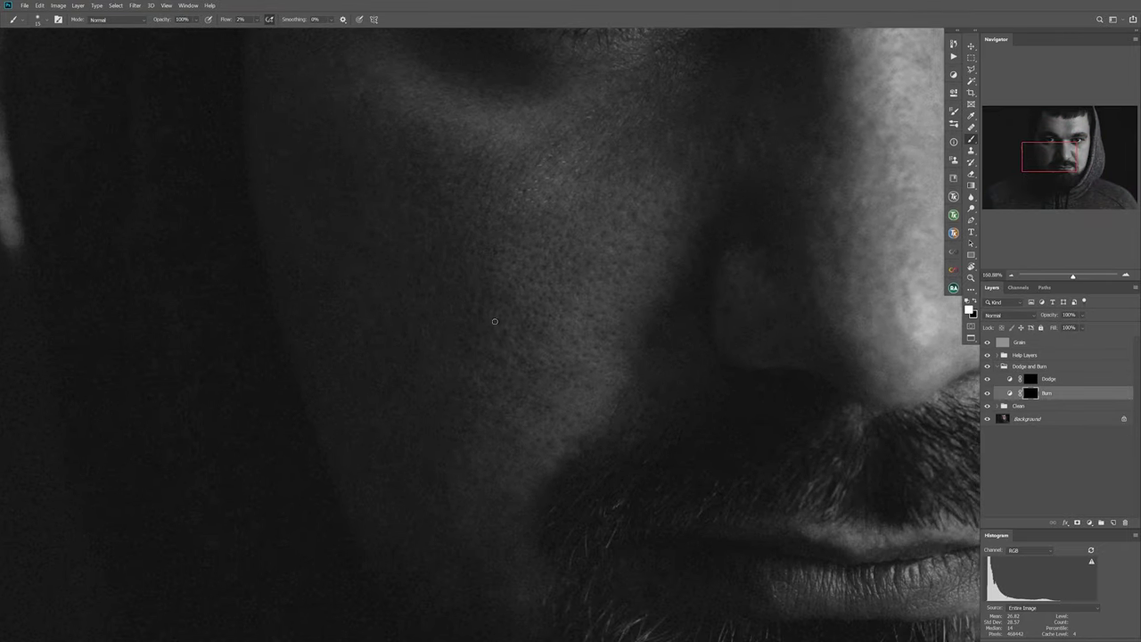
{"action": "scroll", "coordinate": [499, 363], "scroll_direction": "up", "scroll_amount": 3}
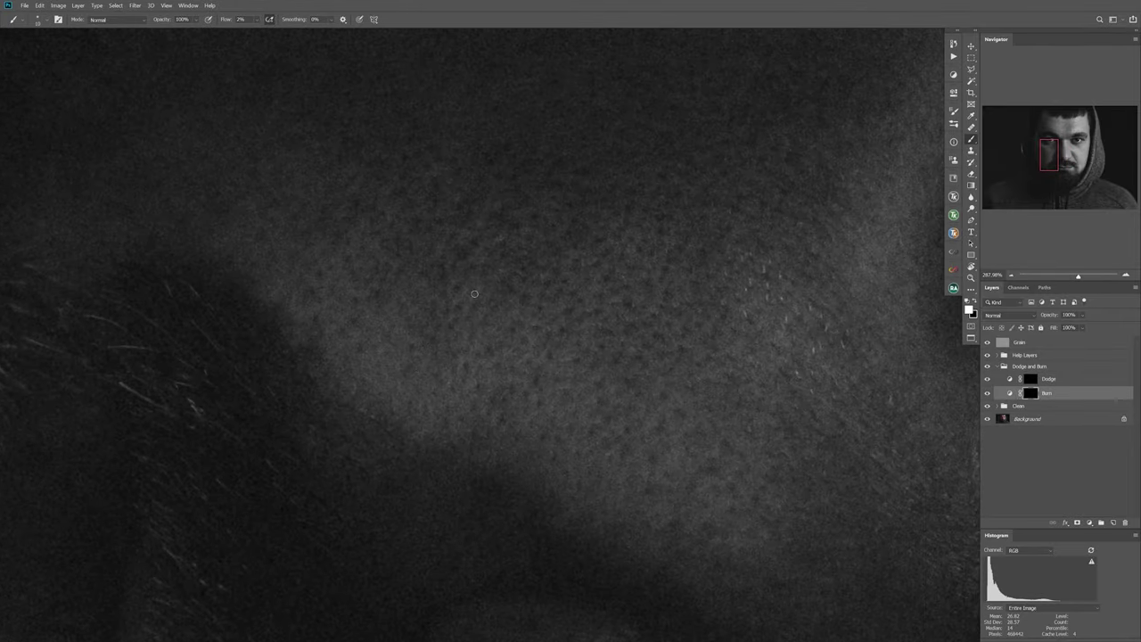
{"action": "scroll", "coordinate": [510, 279], "scroll_direction": "up", "scroll_amount": 5}
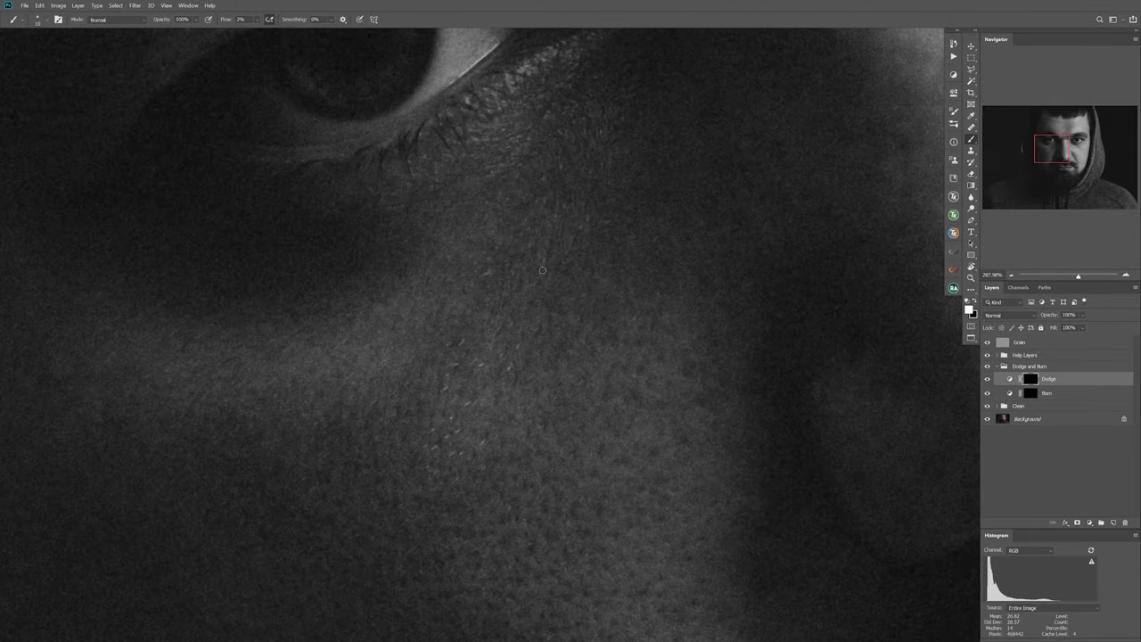
{"action": "key", "text": "alt+bracketright"}
{"action": "scroll", "coordinate": [579, 312], "scroll_direction": "down", "scroll_amount": 2}
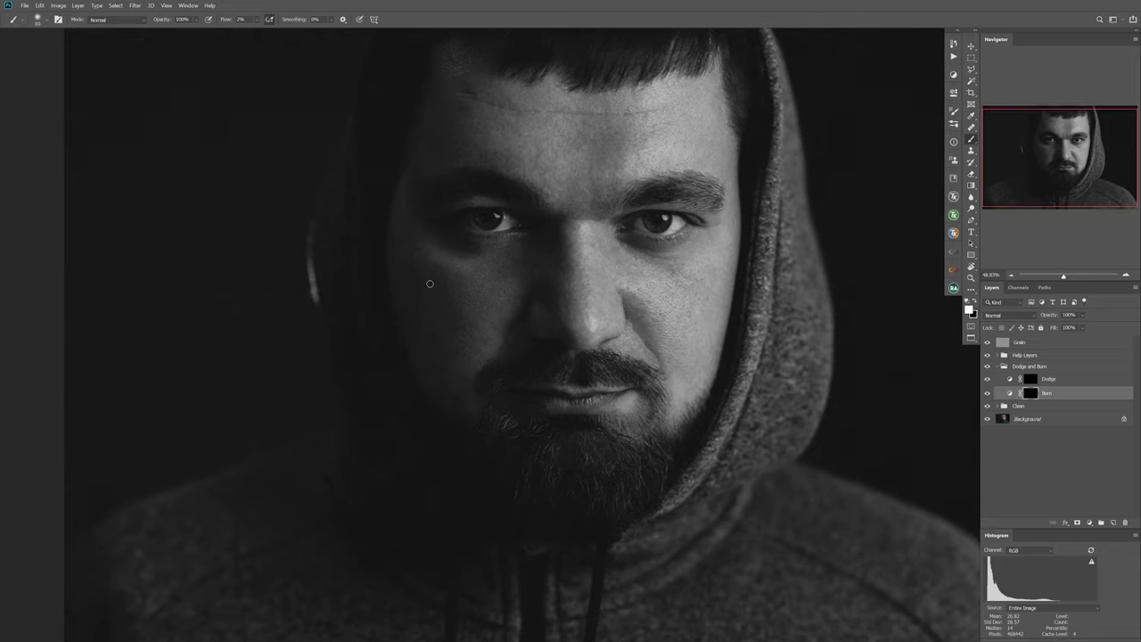
{"action": "scroll", "coordinate": [446, 294], "scroll_direction": "down", "scroll_amount": 3}
{"action": "scroll", "coordinate": [484, 357], "scroll_direction": "up", "scroll_amount": 5}
{"action": "scroll", "coordinate": [464, 337], "scroll_direction": "up", "scroll_amount": 1}
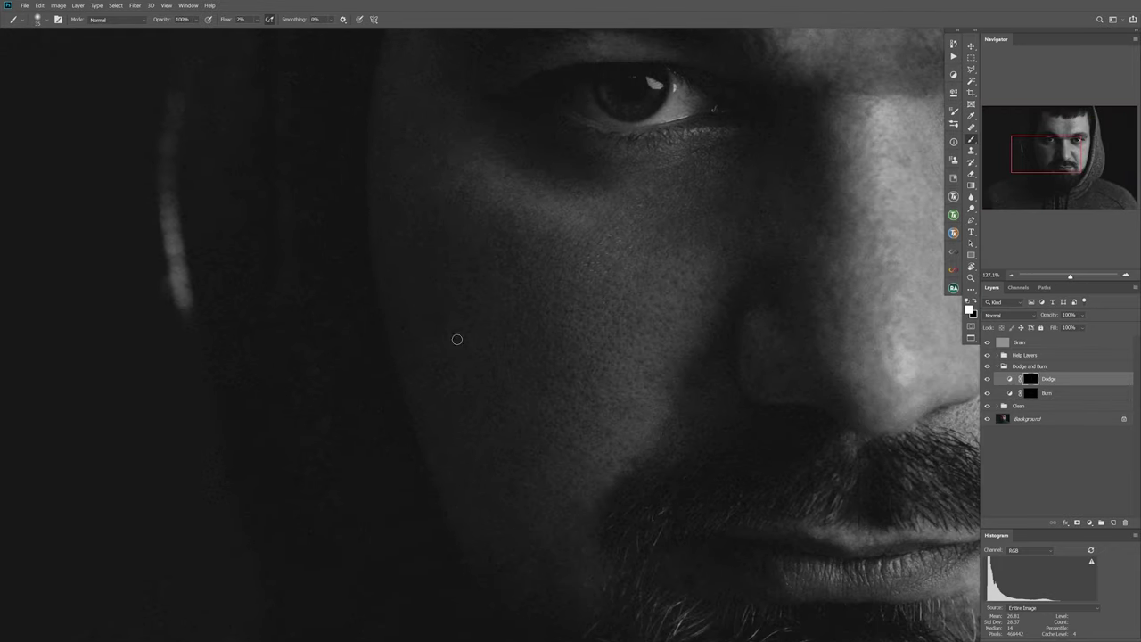
{"action": "scroll", "coordinate": [525, 306], "scroll_direction": "down", "scroll_amount": 3}
{"action": "scroll", "coordinate": [535, 289], "scroll_direction": "right", "scroll_amount": 2}
{"action": "scroll", "coordinate": [538, 277], "scroll_direction": "up", "scroll_amount": 1}
{"action": "scroll", "coordinate": [548, 263], "scroll_direction": "up", "scroll_amount": 2}
Step: Rotate the canvas upside down to check the result, then reset rotation and fit the image
{"action": "key", "text": "r"}
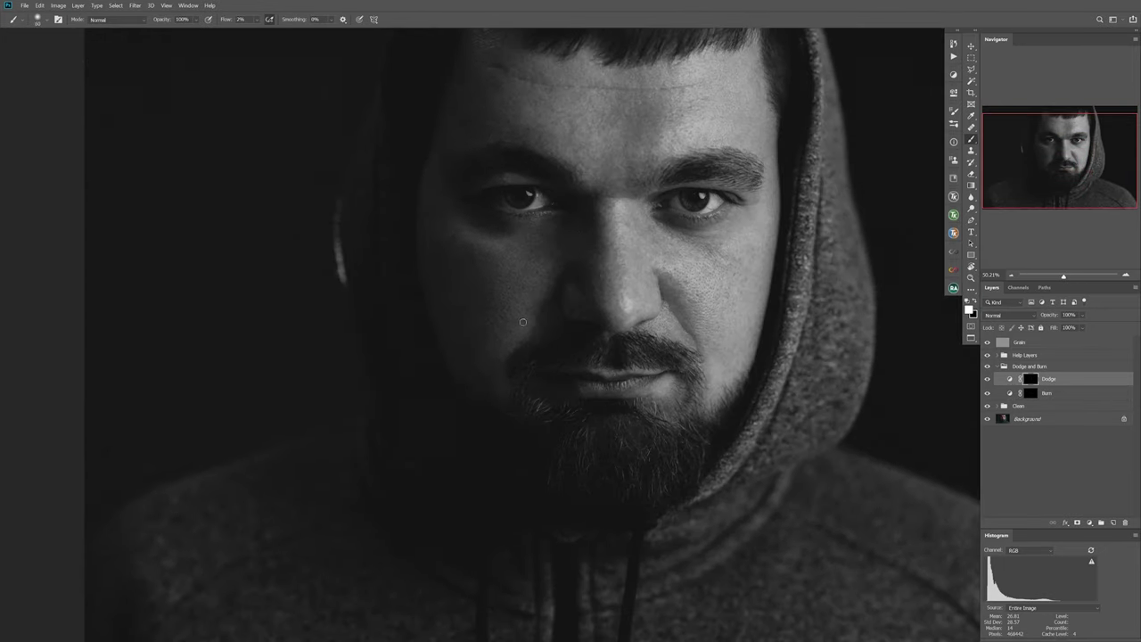
{"action": "mouse_move", "coordinate": [559, 247]}
{"action": "left_mouse_down"}
{"action": "mouse_move", "coordinate": [639, 346]}
{"action": "mouse_move", "coordinate": [555, 247]}
{"action": "left_mouse_up"}
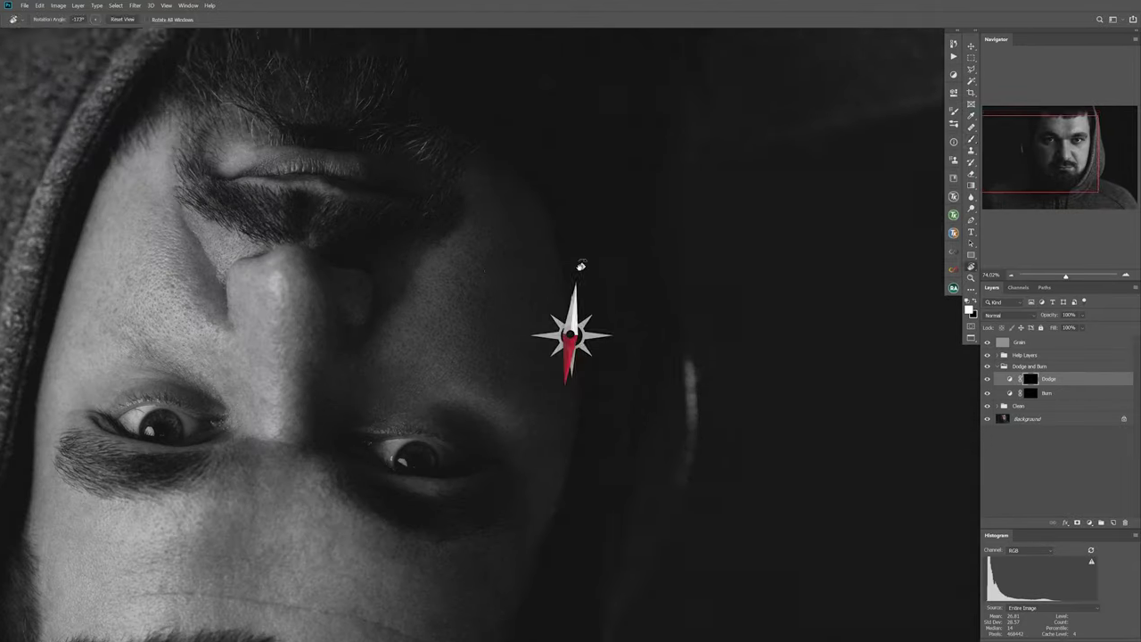
{"action": "scroll", "coordinate": [476, 365], "scroll_direction": "down", "scroll_amount": 5}
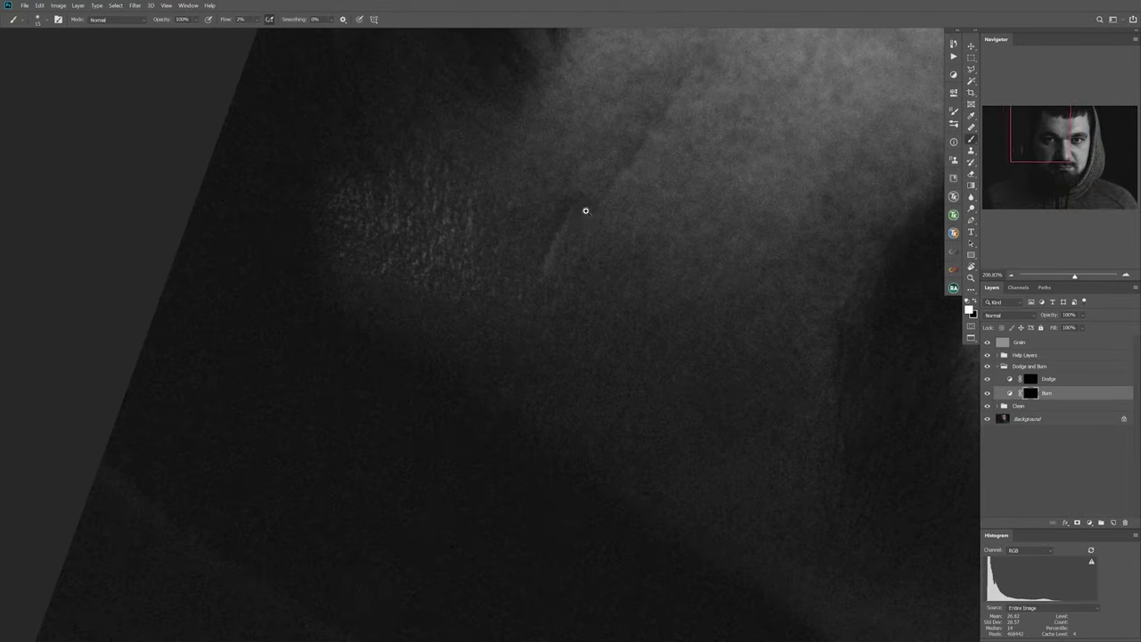
{"action": "key", "text": "ctrl+0"}
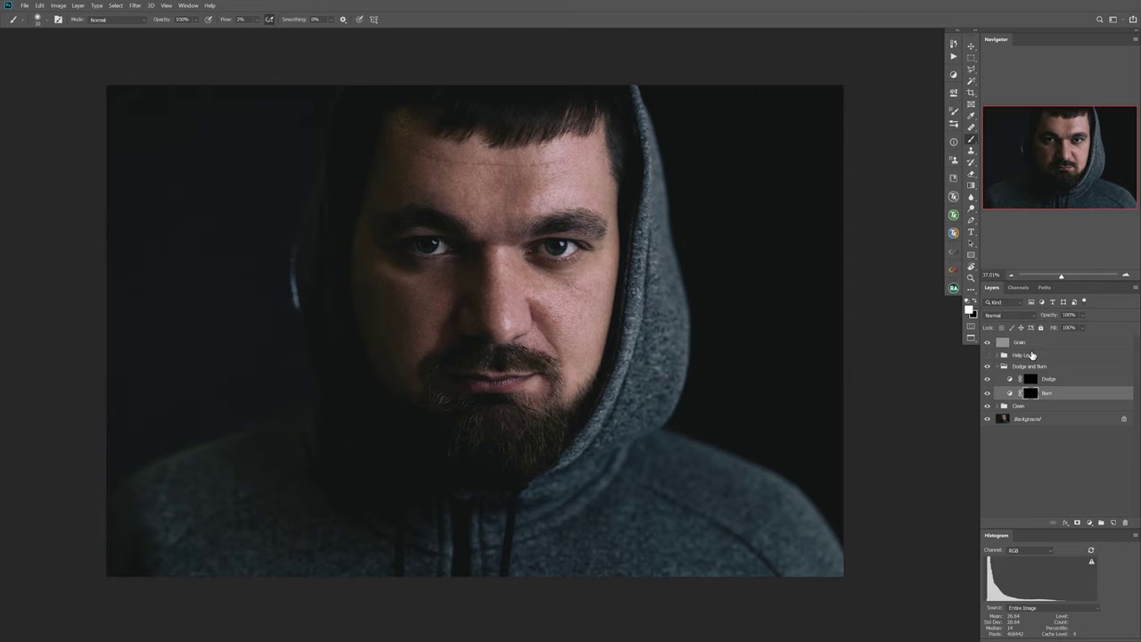
Step: Show the black-and-white Help Layers and dodge the nose on the Dodge layer
{"action": "left_click", "coordinate": [987, 355]}
{"action": "left_click", "coordinate": [1048, 379]}
{"action": "scroll", "coordinate": [535, 268], "scroll_direction": "up", "scroll_amount": 5}
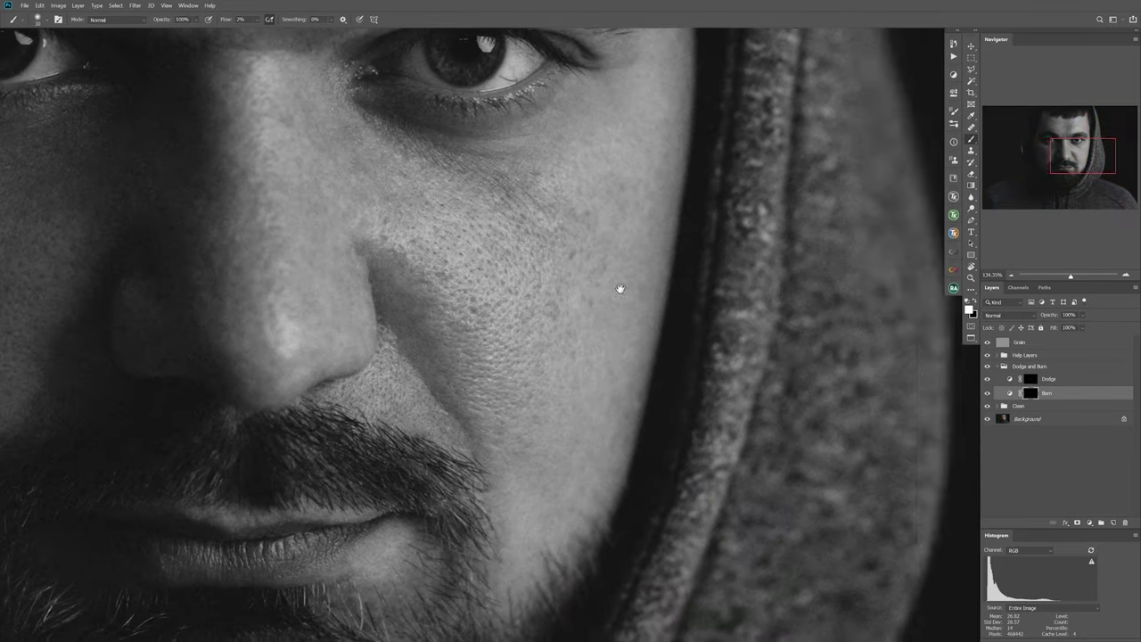
{"action": "scroll", "coordinate": [634, 360], "scroll_direction": "down", "scroll_amount": 3}
{"action": "scroll", "coordinate": [634, 361], "scroll_direction": "up", "scroll_amount": 5}
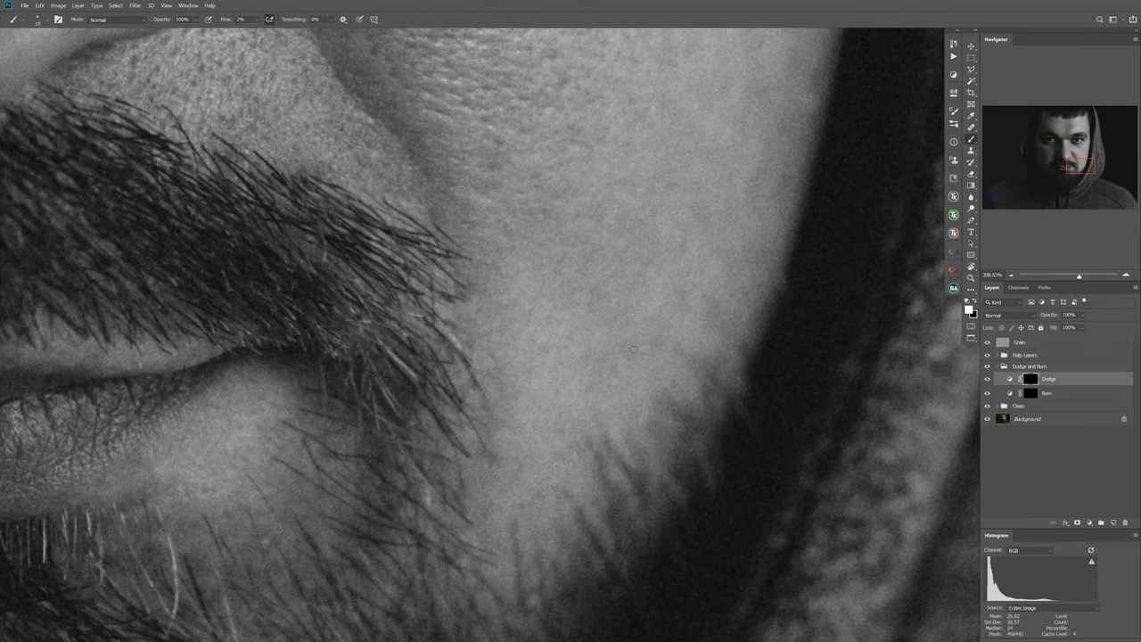
Step: Burn the nose side and nasolabial cheek with a soft 2% flow brush
{"action": "key", "text": "alt+bracketleft"}
{"action": "scroll", "coordinate": [759, 286], "scroll_direction": "down", "scroll_amount": 1}
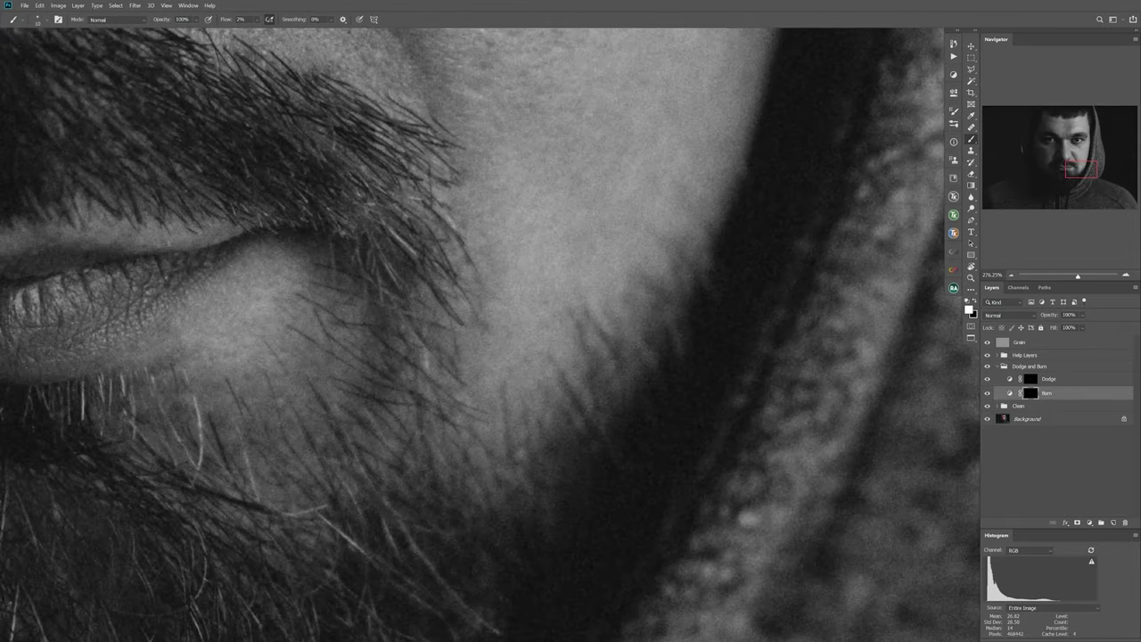
{"action": "scroll", "coordinate": [550, 418], "scroll_direction": "up", "scroll_amount": 3}
{"action": "scroll", "coordinate": [648, 415], "scroll_direction": "up", "scroll_amount": 3}
{"action": "scroll", "coordinate": [624, 357], "scroll_direction": "up", "scroll_amount": 2}
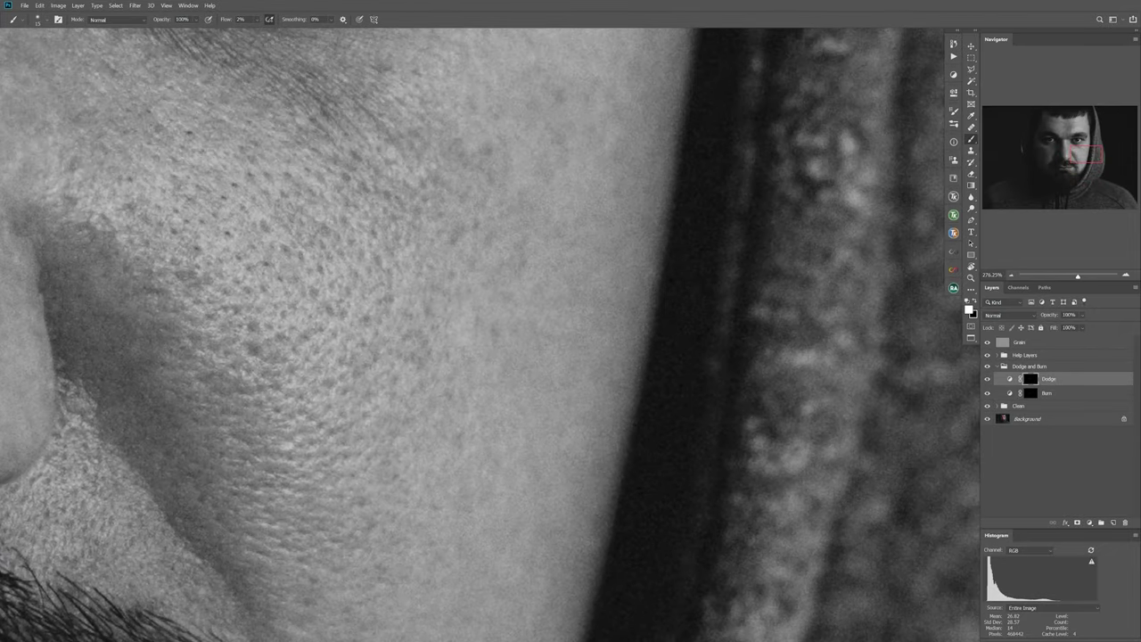
{"action": "scroll", "coordinate": [575, 291], "scroll_direction": "up", "scroll_amount": 2}
{"action": "scroll", "coordinate": [575, 290], "scroll_direction": "up", "scroll_amount": 3}
{"action": "scroll", "coordinate": [588, 312], "scroll_direction": "up", "scroll_amount": 2}
{"action": "scroll", "coordinate": [615, 348], "scroll_direction": "up", "scroll_amount": 3}
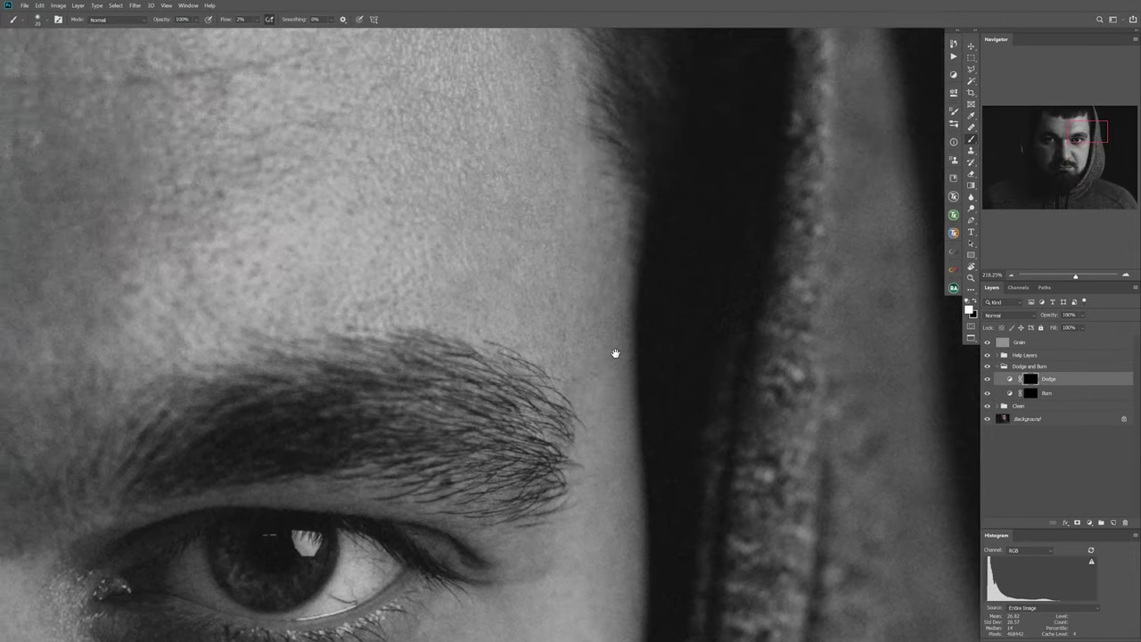
{"action": "scroll", "coordinate": [613, 262], "scroll_direction": "up", "scroll_amount": 2}
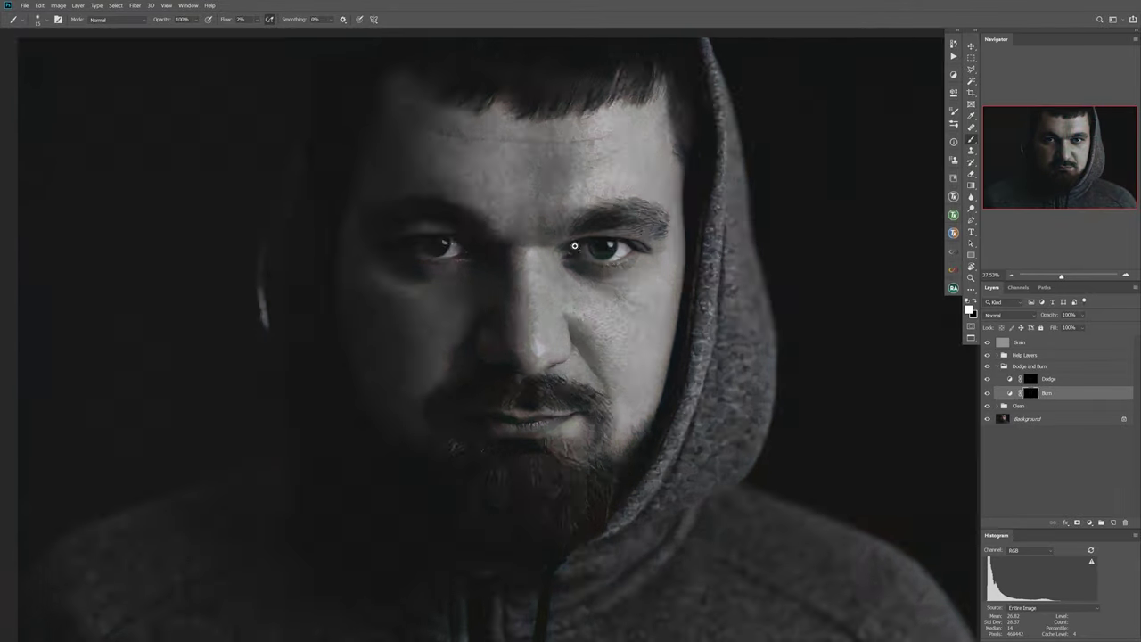
{"action": "scroll", "coordinate": [582, 299], "scroll_direction": "up", "scroll_amount": 5}
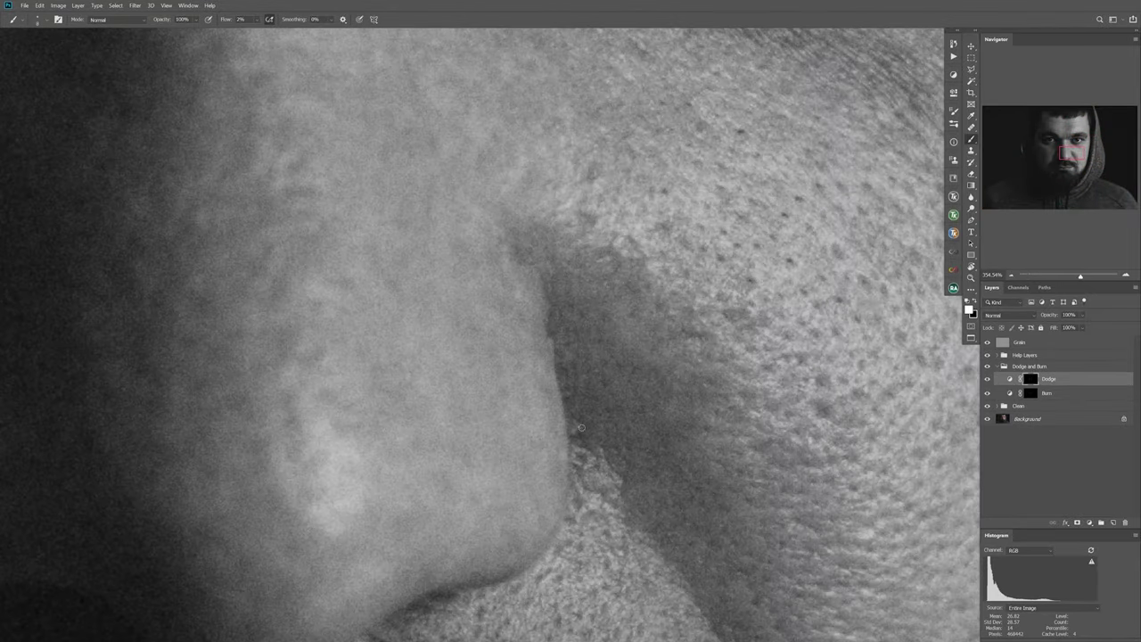
Step: Keep evening out light and shadow on the cheek beside the nose
{"action": "scroll", "coordinate": [582, 299], "scroll_direction": "down", "scroll_amount": 2}
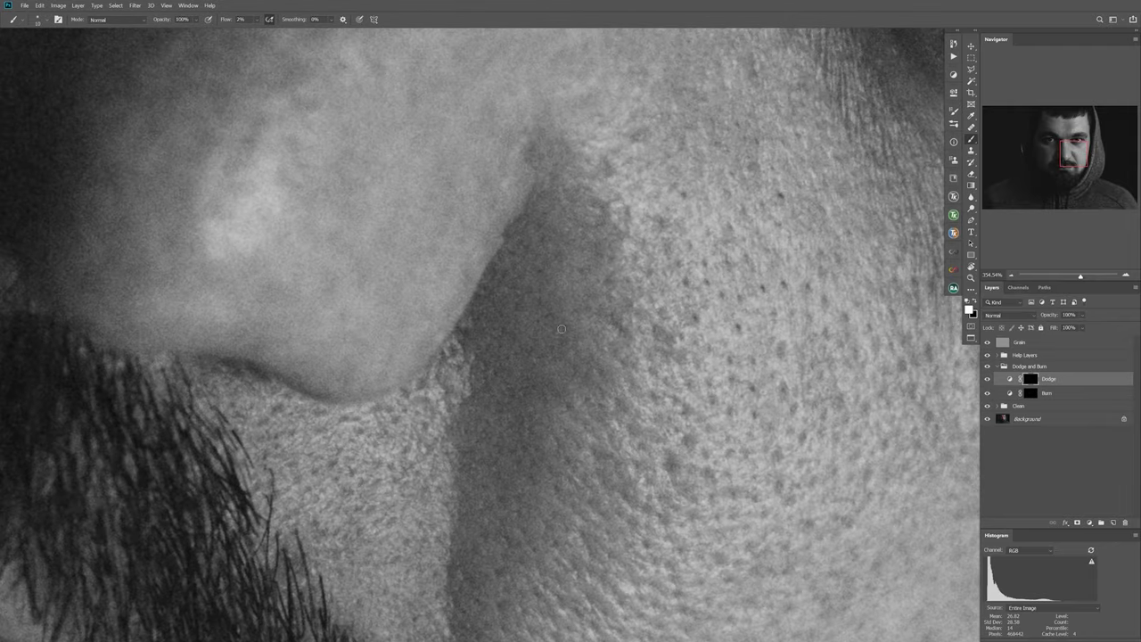
{"action": "scroll", "coordinate": [522, 276], "scroll_direction": "down", "scroll_amount": 2}
{"action": "scroll", "coordinate": [538, 253], "scroll_direction": "down", "scroll_amount": 2}
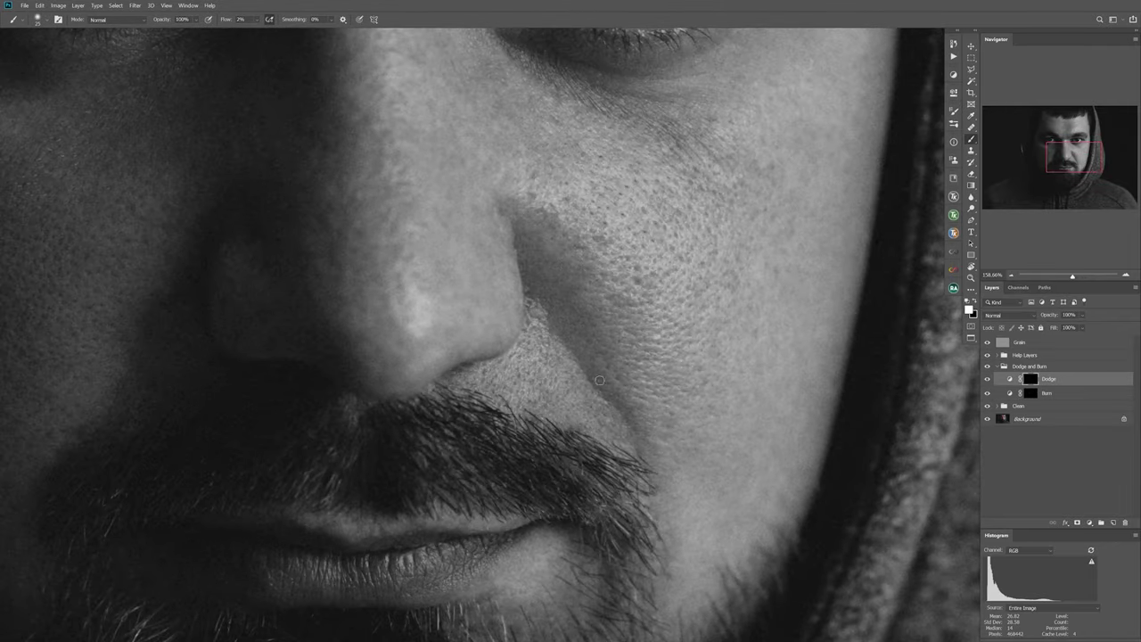
{"action": "scroll", "coordinate": [595, 377], "scroll_direction": "down", "scroll_amount": 1}
{"action": "scroll", "coordinate": [596, 366], "scroll_direction": "down", "scroll_amount": 3}
{"action": "scroll", "coordinate": [595, 347], "scroll_direction": "down", "scroll_amount": 2}
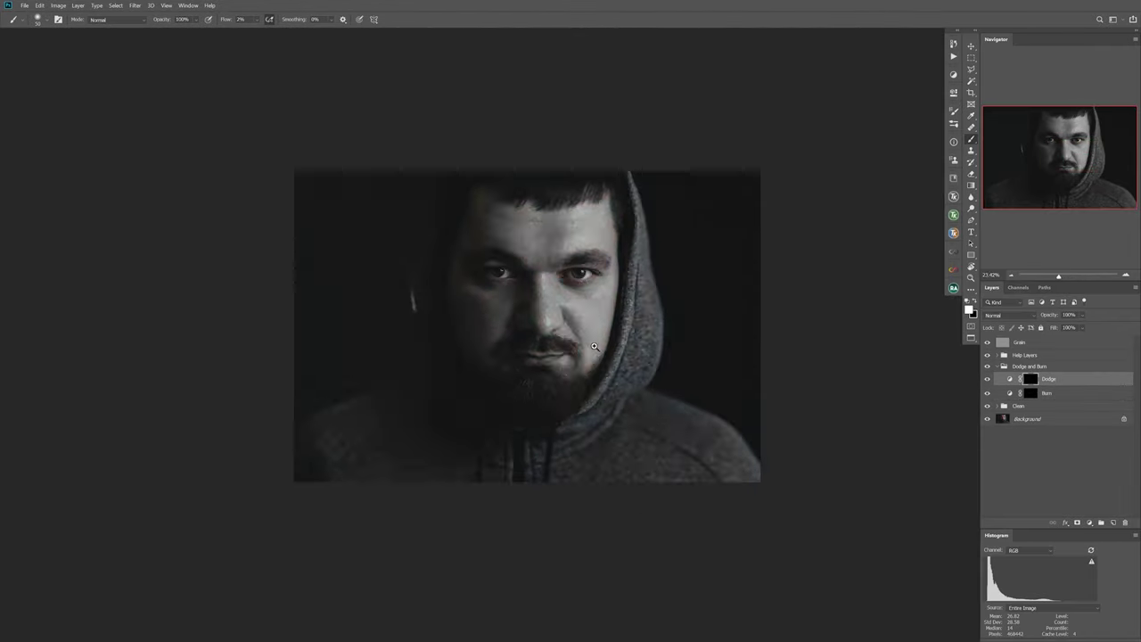
{"action": "scroll", "coordinate": [595, 347], "scroll_direction": "up", "scroll_amount": 5}
{"action": "scroll", "coordinate": [565, 327], "scroll_direction": "up", "scroll_amount": 3}
{"action": "key", "text": "alt+bracketleft"}
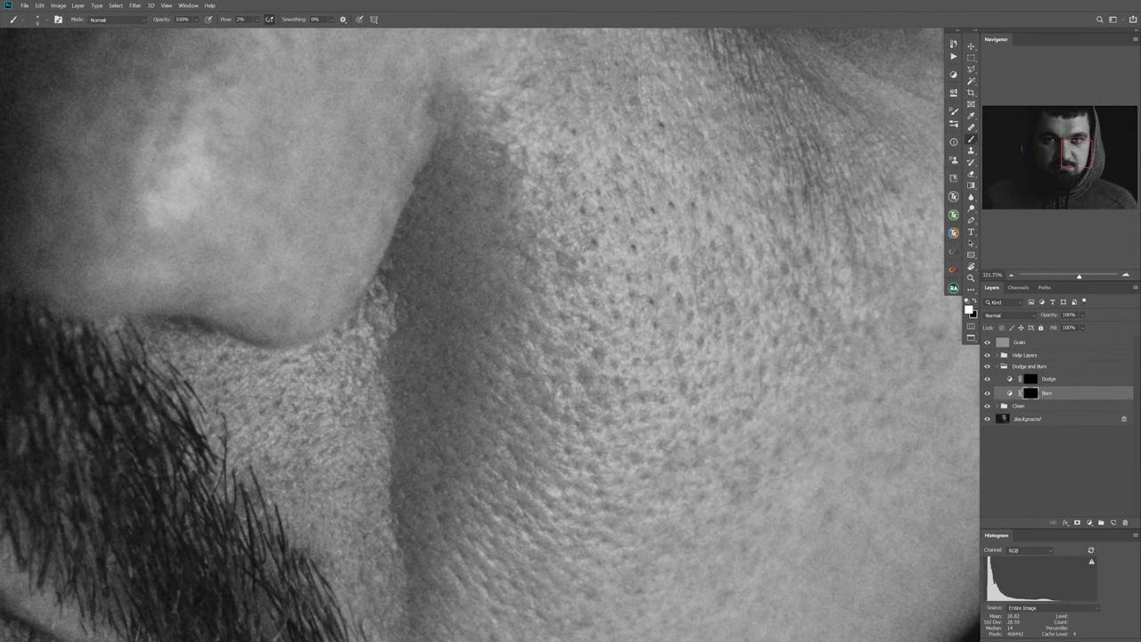
Step: Alternate Dodge and Burn at 2% flow on the nose side and cheek
{"action": "scroll", "coordinate": [522, 283], "scroll_direction": "up", "scroll_amount": 4}
{"action": "key", "text": "alt+bracketright"}
{"action": "scroll", "coordinate": [546, 244], "scroll_direction": "down", "scroll_amount": 3}
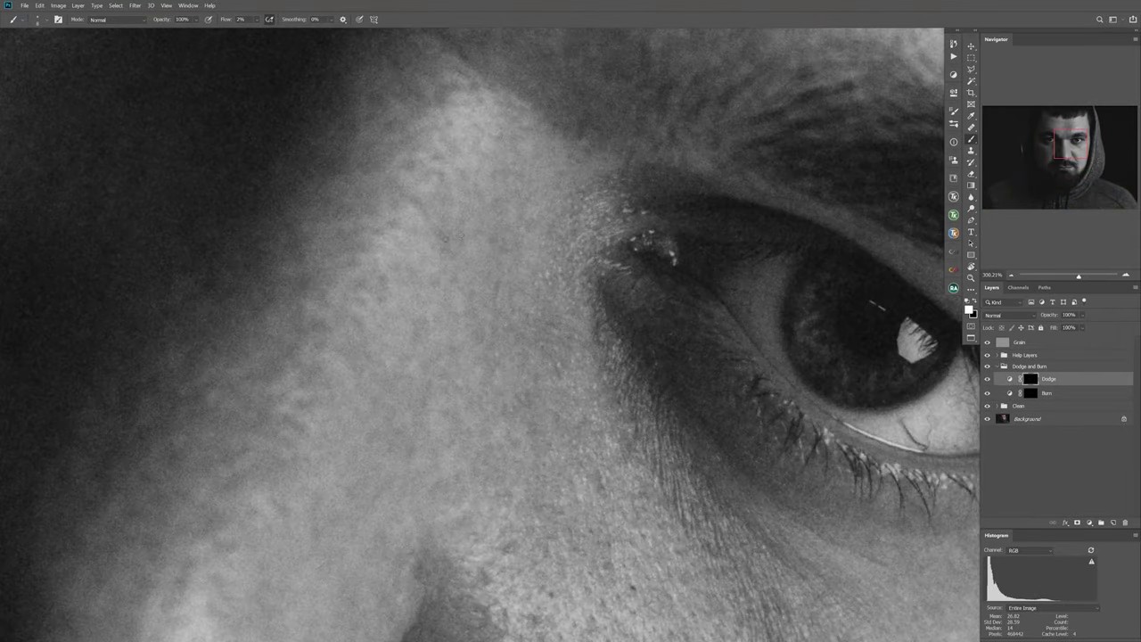
{"action": "key", "text": "alt+bracketright"}
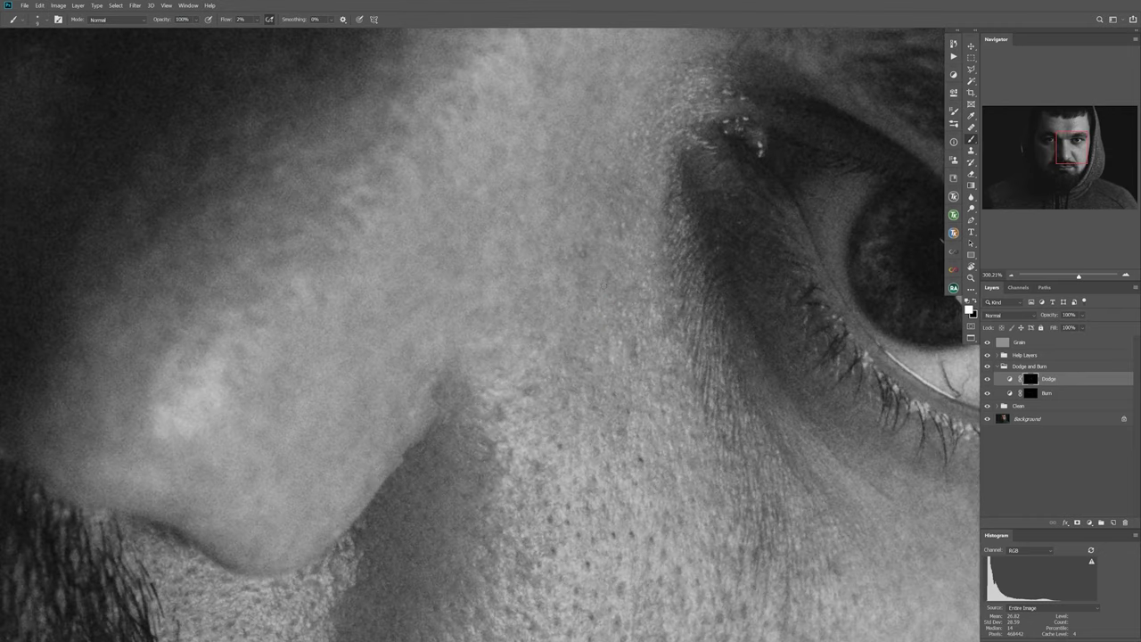
{"action": "scroll", "coordinate": [512, 349], "scroll_direction": "up", "scroll_amount": 3}
{"action": "scroll", "coordinate": [571, 356], "scroll_direction": "down", "scroll_amount": 2}
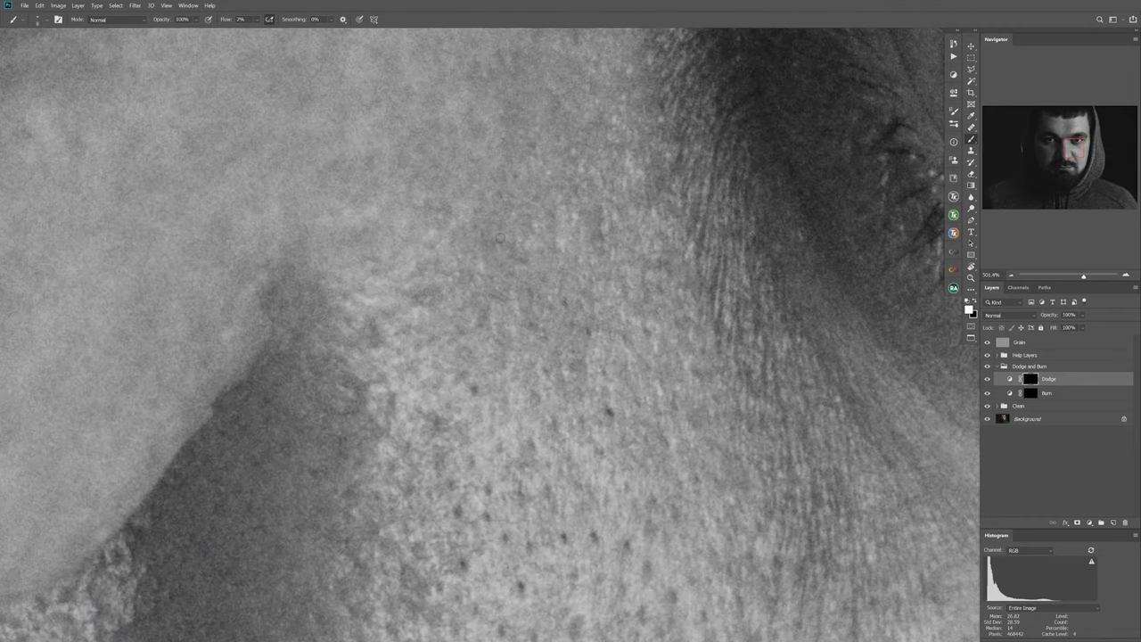
{"action": "scroll", "coordinate": [571, 357], "scroll_direction": "down", "scroll_amount": 3}
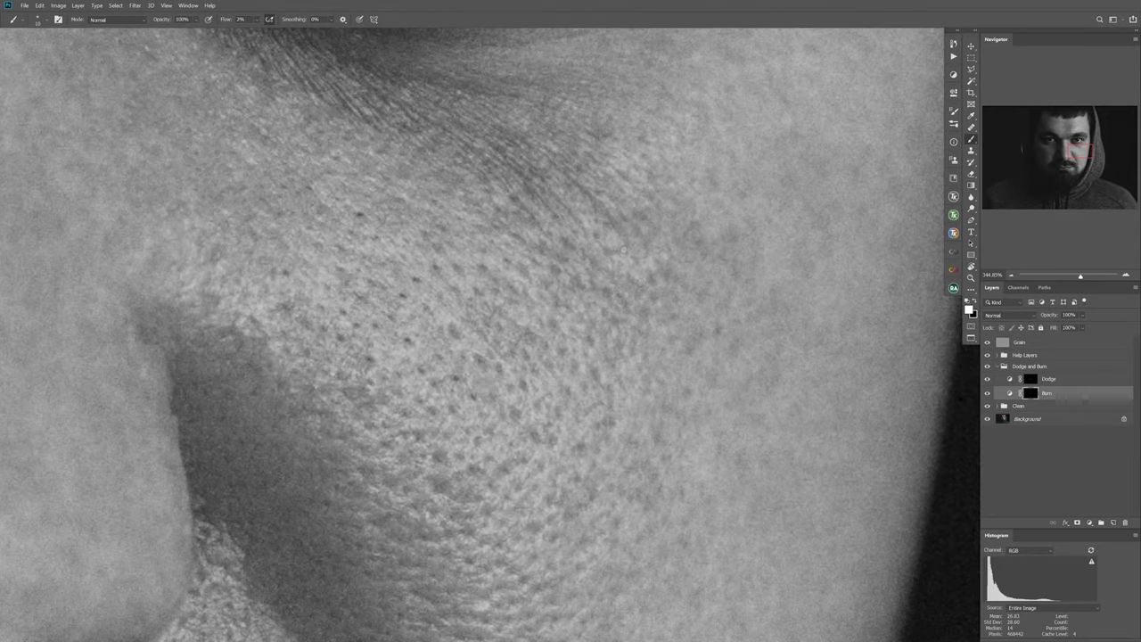
Step: Dodge the cheek below the eye, framing both eyes, with flow lowered to 1%
{"action": "key", "text": "alt+bracketright"}
{"action": "scroll", "coordinate": [615, 239], "scroll_direction": "up", "scroll_amount": 2}
{"action": "left_click_drag", "start_coordinate": [613, 300], "coordinate": [604, 323]}
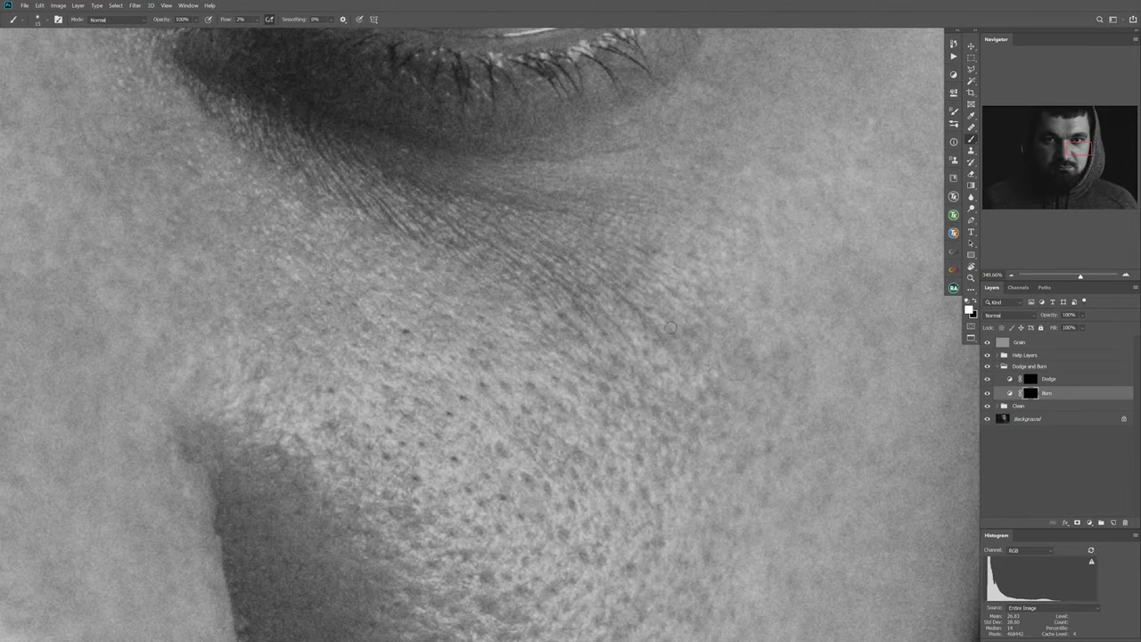
{"action": "scroll", "coordinate": [671, 327], "scroll_direction": "down", "scroll_amount": 5}
{"action": "mouse_move", "coordinate": [691, 125]}
{"action": "left_mouse_down"}
{"action": "mouse_move", "coordinate": [691, 62]}
{"action": "mouse_move", "coordinate": [691, 316]}
{"action": "mouse_move", "coordinate": [662, 238]}
{"action": "left_mouse_up"}
{"action": "scroll", "coordinate": [691, 316], "scroll_direction": "up", "scroll_amount": 3}
{"action": "scroll", "coordinate": [714, 325], "scroll_direction": "up", "scroll_amount": 1}
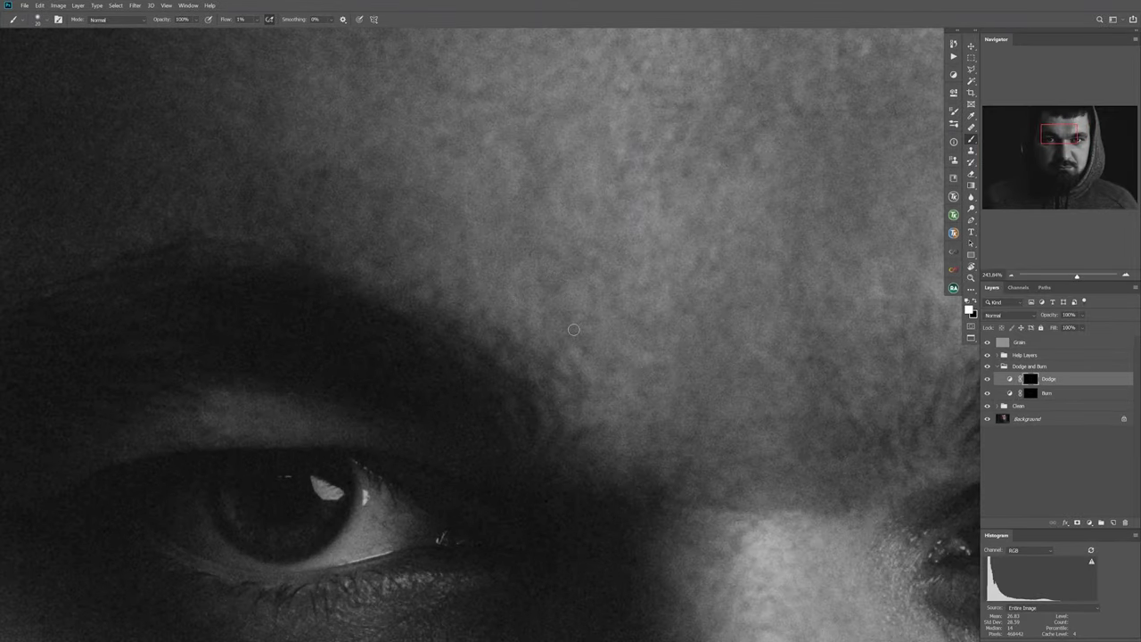
Step: Even out the tone on the nose bridge between the eyes
{"action": "left_click_drag", "start_coordinate": [715, 325], "coordinate": [503, 244]}
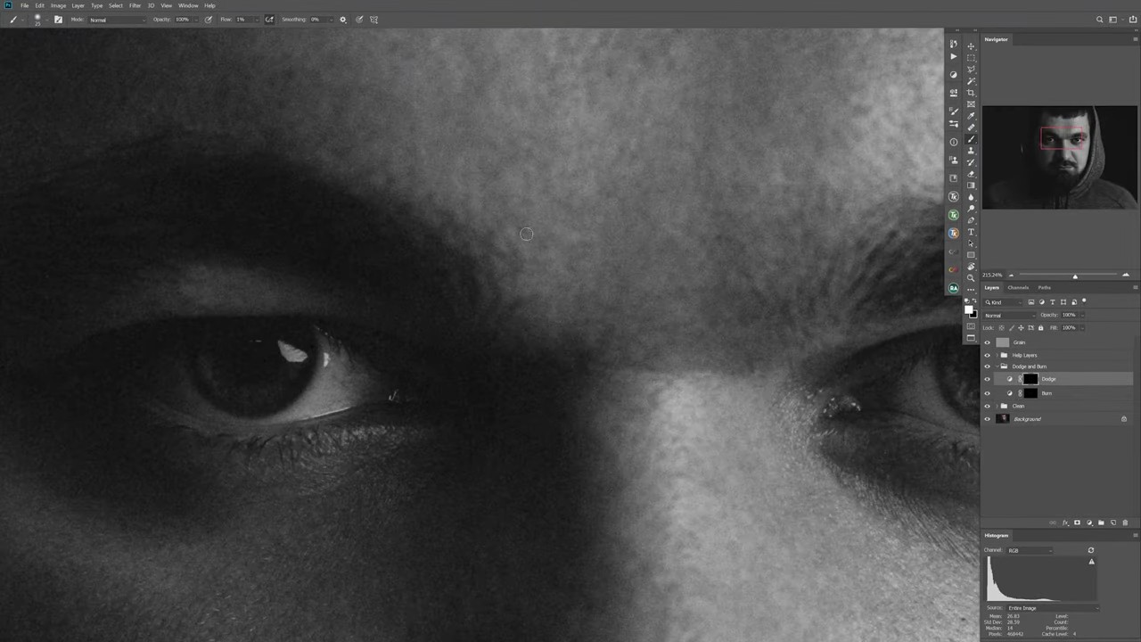
{"action": "scroll", "coordinate": [526, 234], "scroll_direction": "down", "scroll_amount": 8}
{"action": "scroll", "coordinate": [573, 345], "scroll_direction": "down", "scroll_amount": 2}
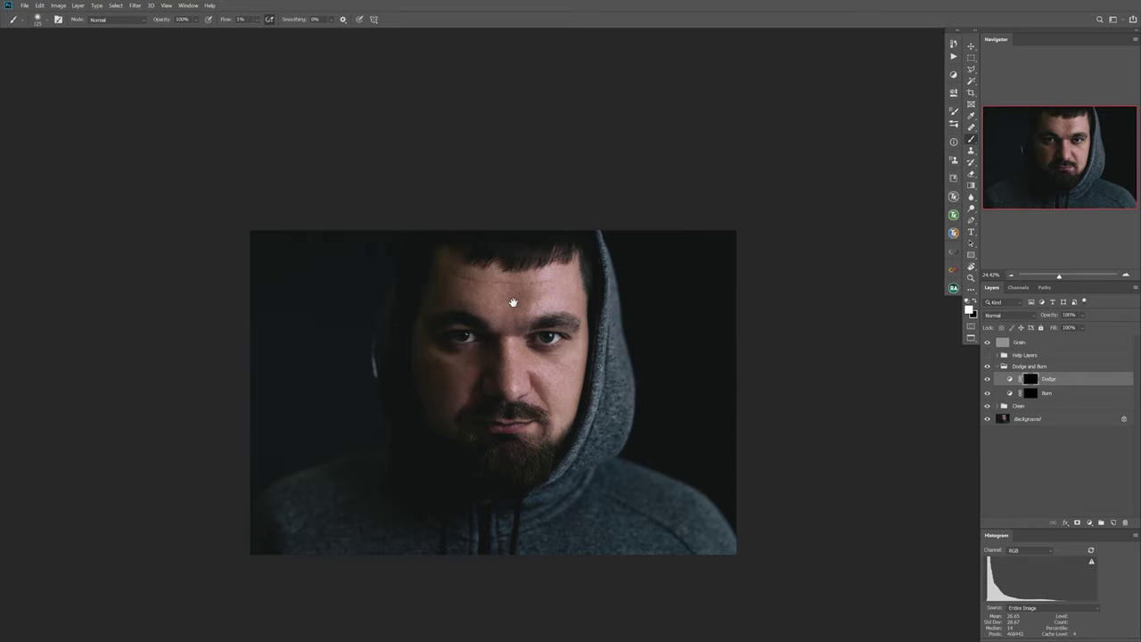
{"action": "scroll", "coordinate": [539, 231], "scroll_direction": "up", "scroll_amount": 1}
{"action": "scroll", "coordinate": [540, 231], "scroll_direction": "up", "scroll_amount": 3}
{"action": "scroll", "coordinate": [539, 230], "scroll_direction": "up", "scroll_amount": 4}
{"action": "scroll", "coordinate": [540, 231], "scroll_direction": "up", "scroll_amount": 3}
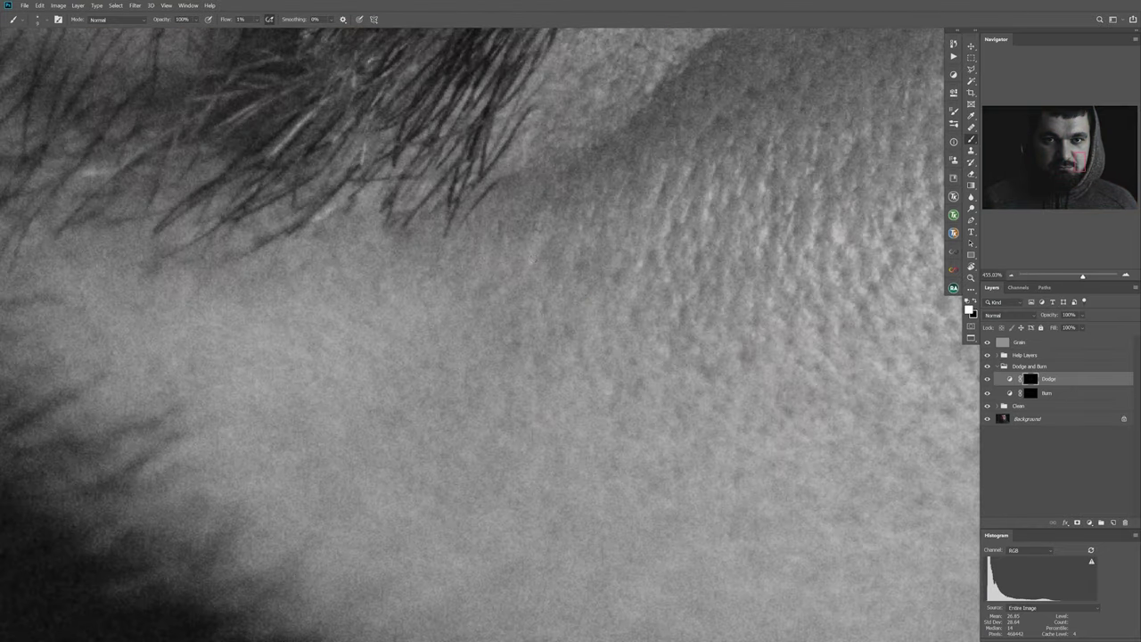
{"action": "scroll", "coordinate": [580, 267], "scroll_direction": "down", "scroll_amount": 3}
{"action": "scroll", "coordinate": [624, 303], "scroll_direction": "right", "scroll_amount": 3}
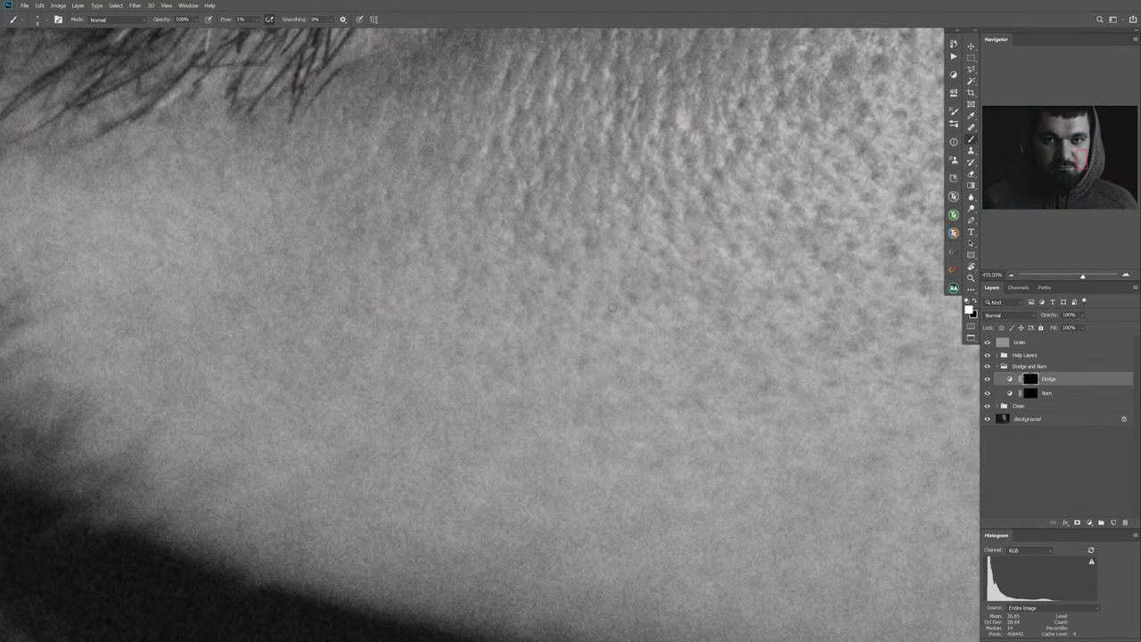
{"action": "scroll", "coordinate": [616, 374], "scroll_direction": "down", "scroll_amount": 5}
Step: Alternate dodging and burning across the forehead and brow line
{"action": "scroll", "coordinate": [630, 407], "scroll_direction": "up", "scroll_amount": 2}
{"action": "scroll", "coordinate": [633, 419], "scroll_direction": "down", "scroll_amount": 1}
{"action": "scroll", "coordinate": [647, 454], "scroll_direction": "down", "scroll_amount": 2}
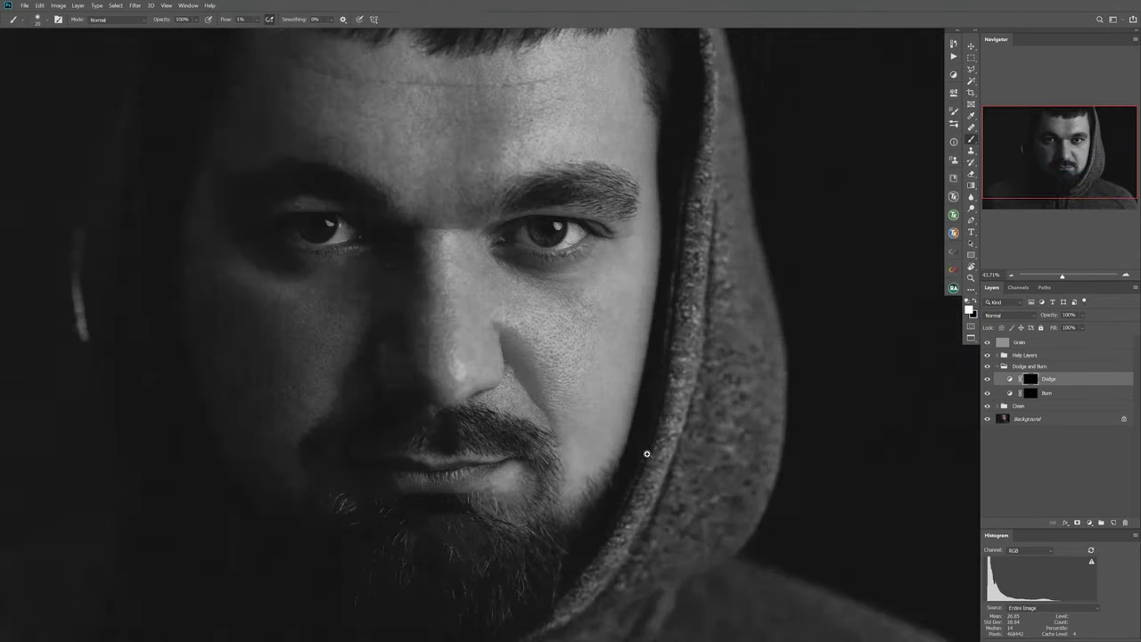
{"action": "scroll", "coordinate": [647, 454], "scroll_direction": "up", "scroll_amount": 3}
{"action": "scroll", "coordinate": [687, 395], "scroll_direction": "down", "scroll_amount": 2}
{"action": "scroll", "coordinate": [632, 434], "scroll_direction": "down", "scroll_amount": 1}
{"action": "key", "text": "alt+bracketleft"}
{"action": "scroll", "coordinate": [632, 433], "scroll_direction": "down", "scroll_amount": 3}
{"action": "scroll", "coordinate": [556, 212], "scroll_direction": "up", "scroll_amount": 6}
{"action": "key", "text": "alt+bracketright"}
{"action": "scroll", "coordinate": [584, 278], "scroll_direction": "down", "scroll_amount": 3}
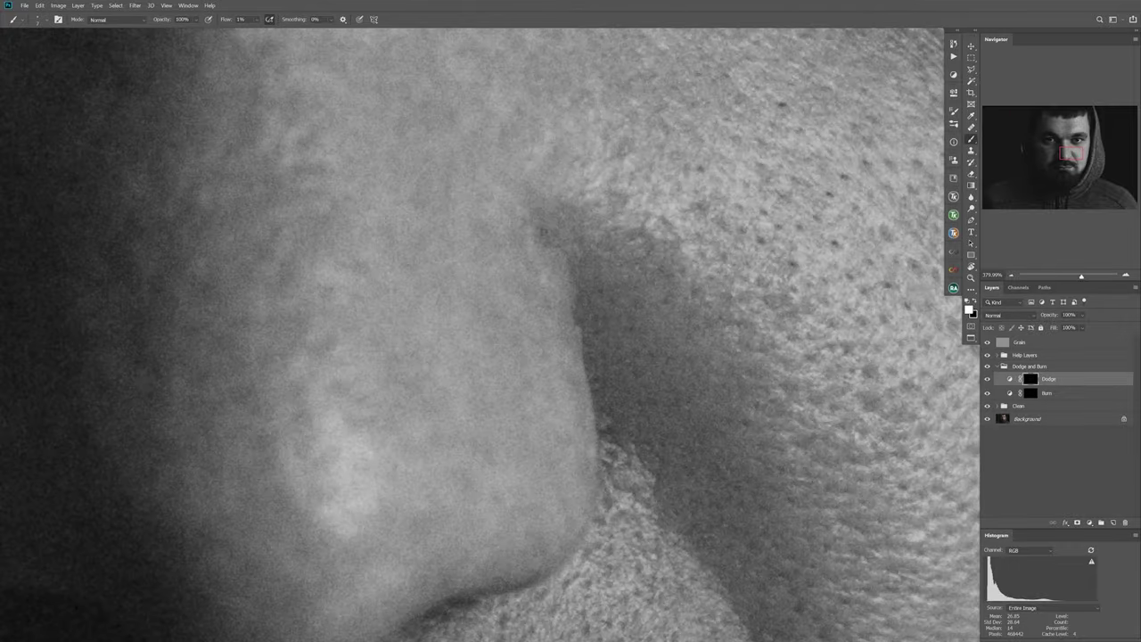
{"action": "scroll", "coordinate": [662, 505], "scroll_direction": "down", "scroll_amount": 2}
{"action": "key", "text": "alt+bracketleft"}
{"action": "key", "text": "alt+bracketright"}
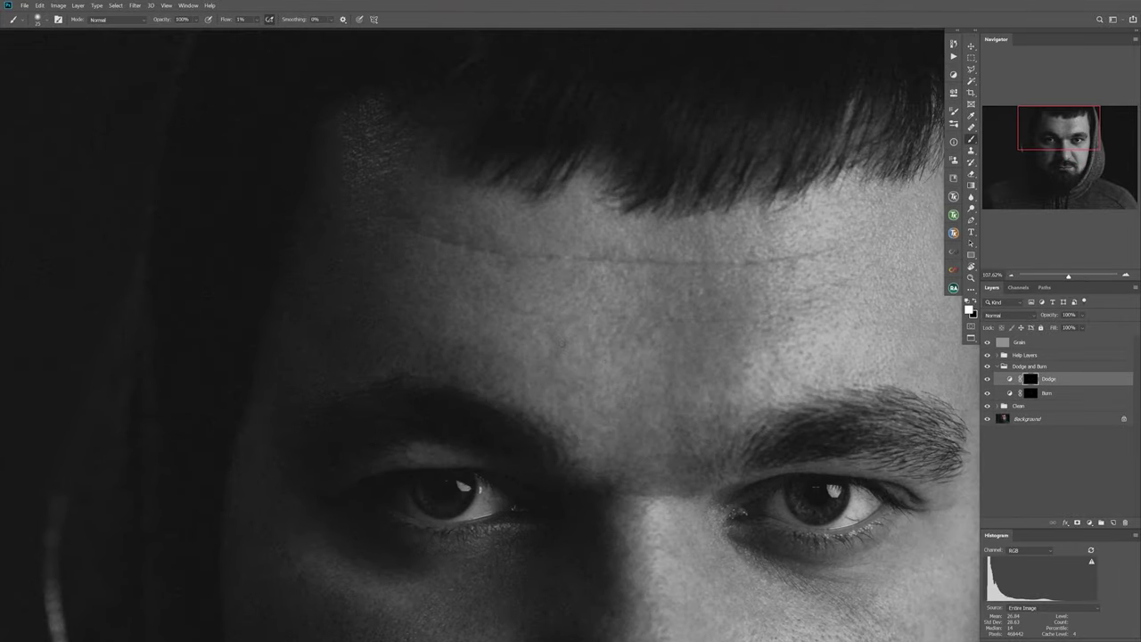
{"action": "scroll", "coordinate": [553, 288], "scroll_direction": "up", "scroll_amount": 2}
Step: Rotate the view and dodge along the eye and under-eye skin
{"action": "left_click_drag", "start_coordinate": [552, 288], "coordinate": [498, 388]}
{"action": "key", "text": "alt+bracketright"}
{"action": "scroll", "coordinate": [506, 393], "scroll_direction": "down", "scroll_amount": 2}
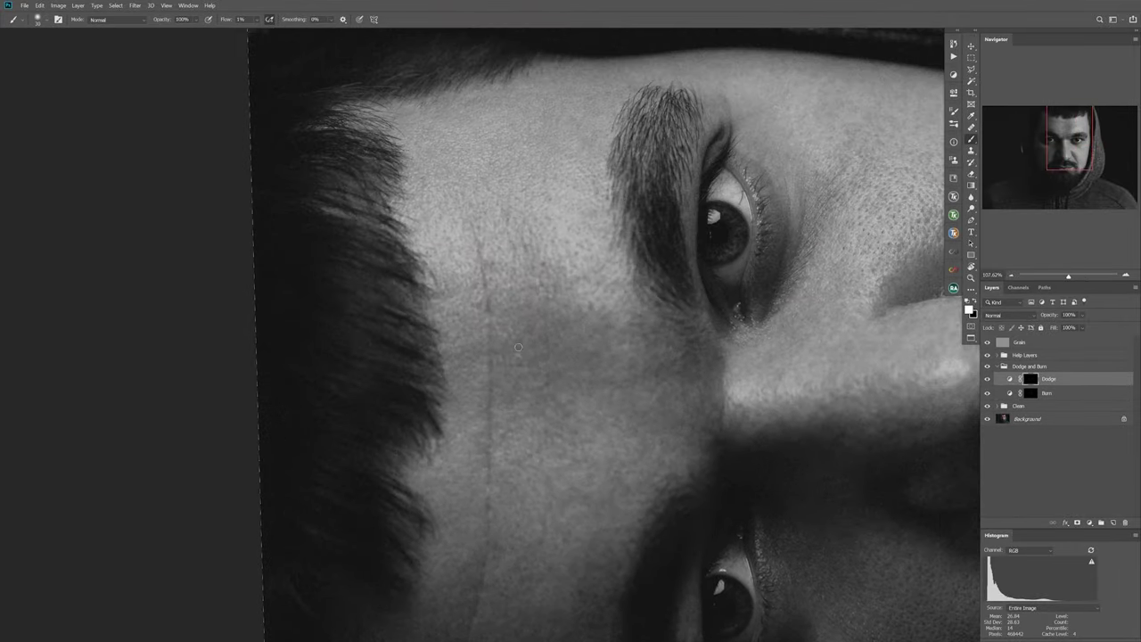
{"action": "mouse_move", "coordinate": [624, 378]}
{"action": "left_mouse_down"}
{"action": "mouse_move", "coordinate": [489, 258]}
{"action": "mouse_move", "coordinate": [580, 374]}
{"action": "left_mouse_up"}
{"action": "scroll", "coordinate": [490, 334], "scroll_direction": "down", "scroll_amount": 2}
{"action": "scroll", "coordinate": [490, 335], "scroll_direction": "up", "scroll_amount": 3}
{"action": "scroll", "coordinate": [490, 335], "scroll_direction": "up", "scroll_amount": 2}
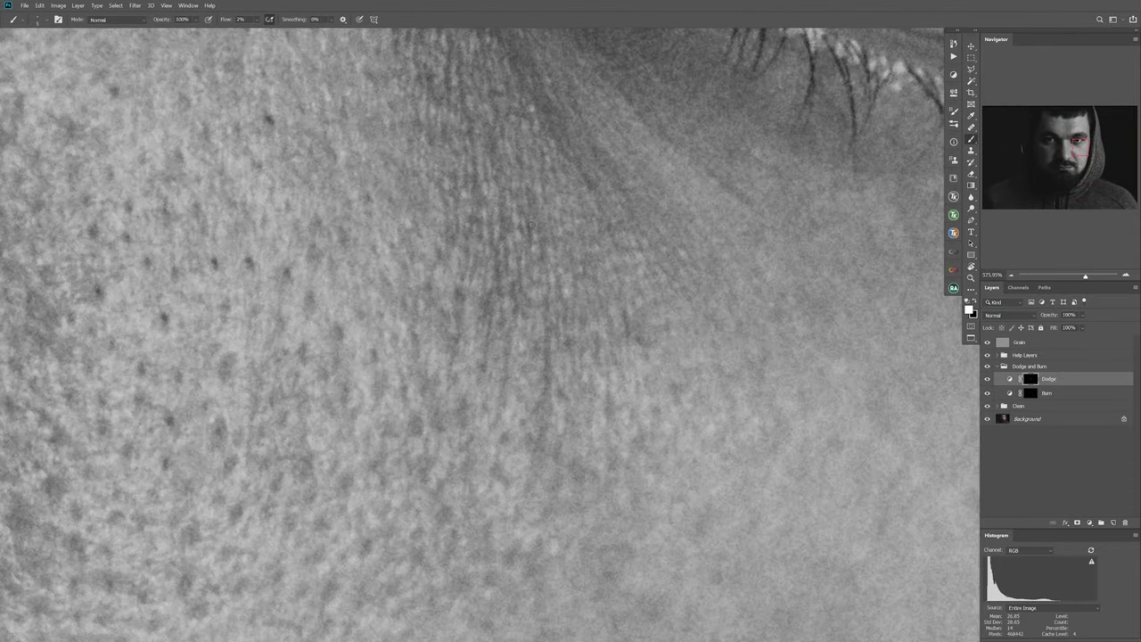
{"action": "scroll", "coordinate": [618, 315], "scroll_direction": "down", "scroll_amount": 2}
{"action": "scroll", "coordinate": [580, 303], "scroll_direction": "down", "scroll_amount": 3}
Step: Return to full colour and add final forehead and under-eye dodging at 2% flow
{"action": "key", "text": "alt+bracketright"}
{"action": "key", "text": "alt+bracketright"}
{"action": "scroll", "coordinate": [571, 299], "scroll_direction": "down", "scroll_amount": 1}
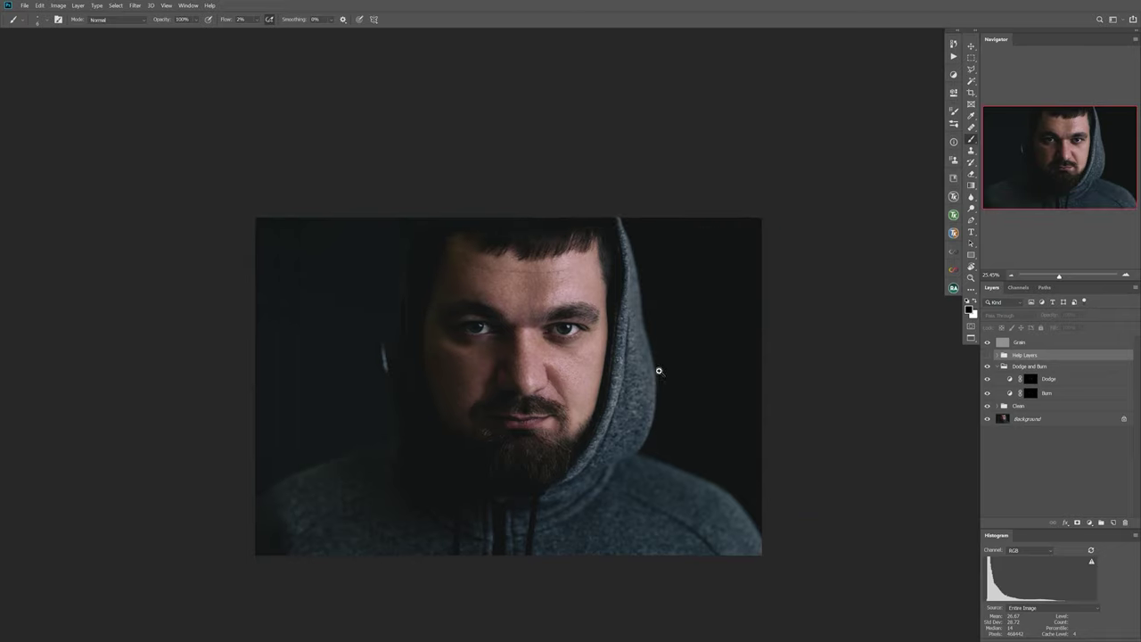
{"action": "scroll", "coordinate": [565, 296], "scroll_direction": "up", "scroll_amount": 1}
{"action": "key", "text": "alt+bracketleft"}
{"action": "key", "text": "alt+bracketleft"}
{"action": "scroll", "coordinate": [553, 317], "scroll_direction": "up", "scroll_amount": 3}
{"action": "key", "text": "alt+bracketright"}
{"action": "scroll", "coordinate": [535, 266], "scroll_direction": "down", "scroll_amount": 2}
{"action": "scroll", "coordinate": [570, 268], "scroll_direction": "up", "scroll_amount": 2}
{"action": "scroll", "coordinate": [570, 296], "scroll_direction": "down", "scroll_amount": 3}
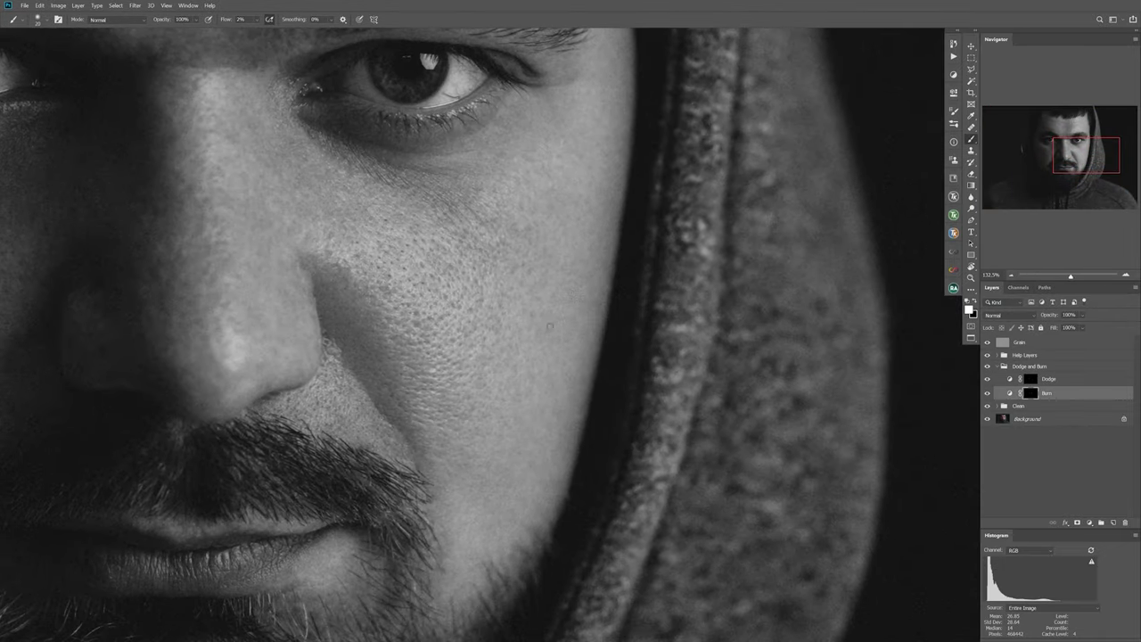
{"action": "scroll", "coordinate": [569, 296], "scroll_direction": "down", "scroll_amount": 3}
{"action": "scroll", "coordinate": [624, 312], "scroll_direction": "down", "scroll_amount": 4}
{"action": "left_click", "coordinate": [1019, 342]}
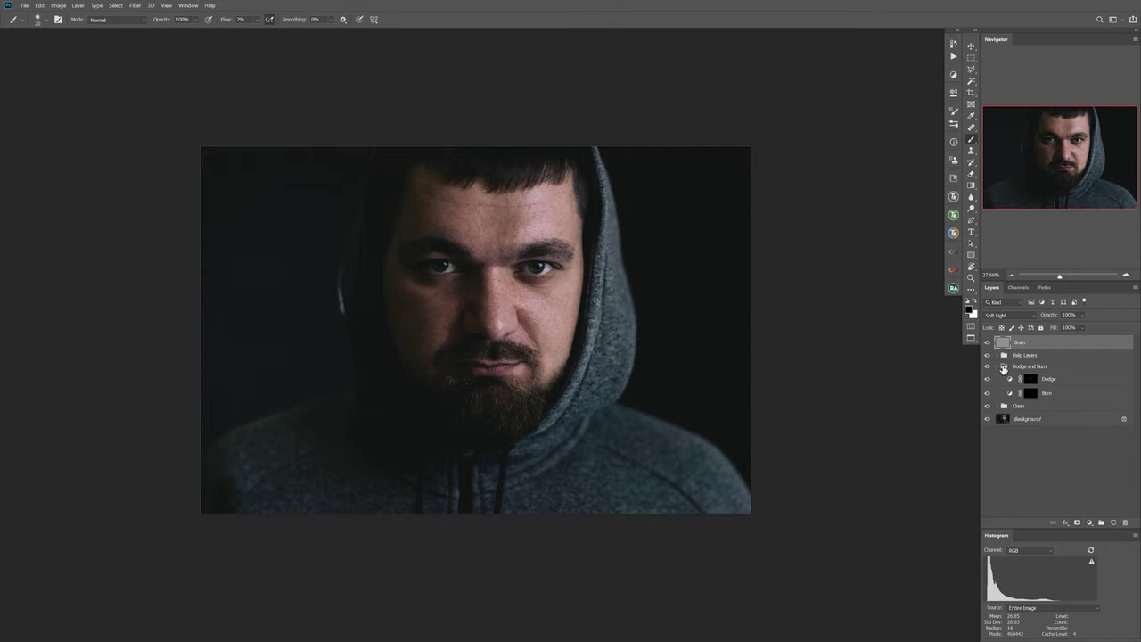
Step: Burn the hairline and brow on the Burn layer with a soft 2% flow brush
{"action": "left_click", "coordinate": [1043, 393]}
{"action": "scroll", "coordinate": [446, 267], "scroll_direction": "up", "scroll_amount": 5}
{"action": "scroll", "coordinate": [446, 267], "scroll_direction": "down", "scroll_amount": 1}
{"action": "scroll", "coordinate": [447, 247], "scroll_direction": "up", "scroll_amount": 2}
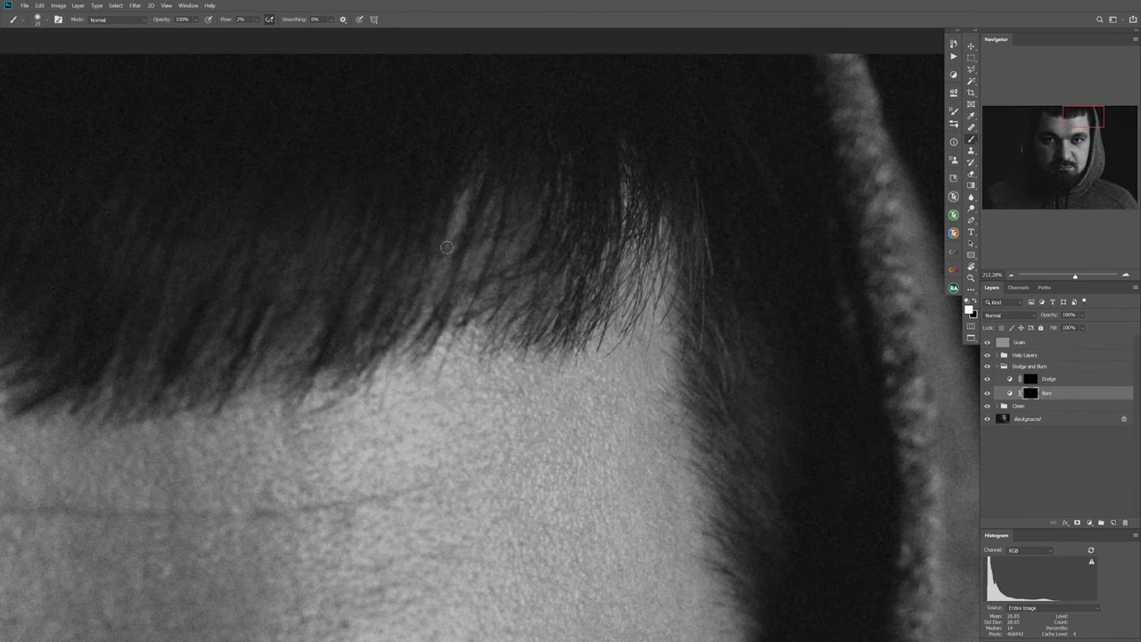
{"action": "scroll", "coordinate": [446, 247], "scroll_direction": "down", "scroll_amount": 3}
{"action": "scroll", "coordinate": [491, 247], "scroll_direction": "down", "scroll_amount": 2}
{"action": "scroll", "coordinate": [591, 247], "scroll_direction": "down", "scroll_amount": 2}
{"action": "scroll", "coordinate": [547, 394], "scroll_direction": "down", "scroll_amount": 2}
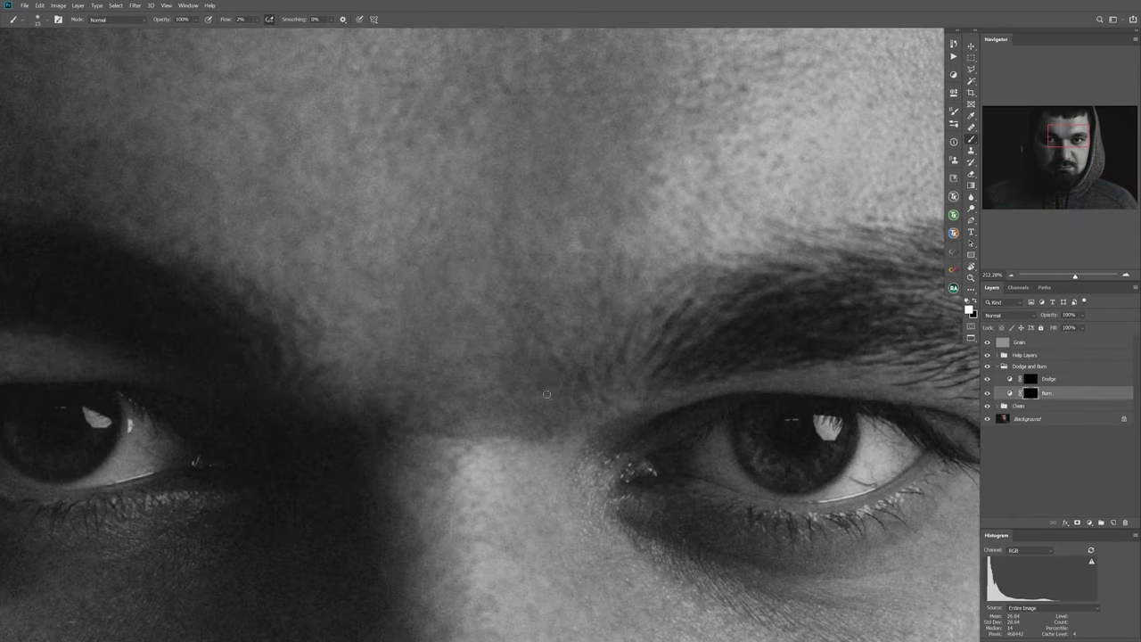
Step: Burn along the eye and nose side, then fit the portrait on screen
{"action": "scroll", "coordinate": [546, 395], "scroll_direction": "right", "scroll_amount": 3}
{"action": "scroll", "coordinate": [546, 394], "scroll_direction": "down", "scroll_amount": 1}
{"action": "scroll", "coordinate": [420, 298], "scroll_direction": "down", "scroll_amount": 1}
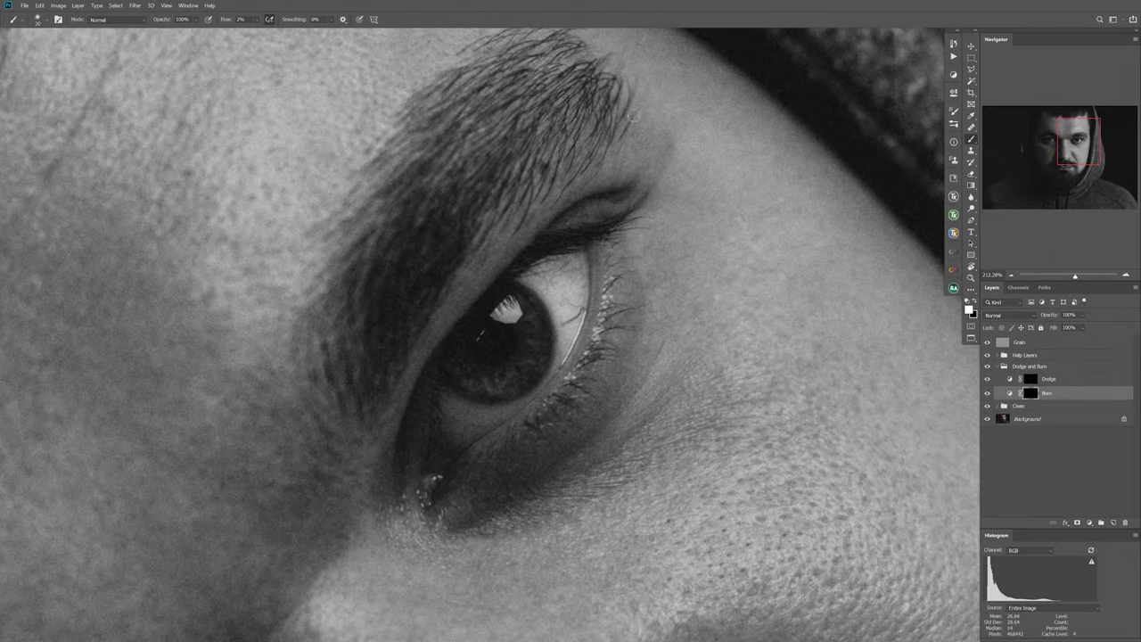
{"action": "scroll", "coordinate": [421, 298], "scroll_direction": "down", "scroll_amount": 5}
{"action": "scroll", "coordinate": [421, 298], "scroll_direction": "down", "scroll_amount": 2}
{"action": "scroll", "coordinate": [420, 299], "scroll_direction": "up", "scroll_amount": 1}
{"action": "scroll", "coordinate": [420, 299], "scroll_direction": "right", "scroll_amount": 2}
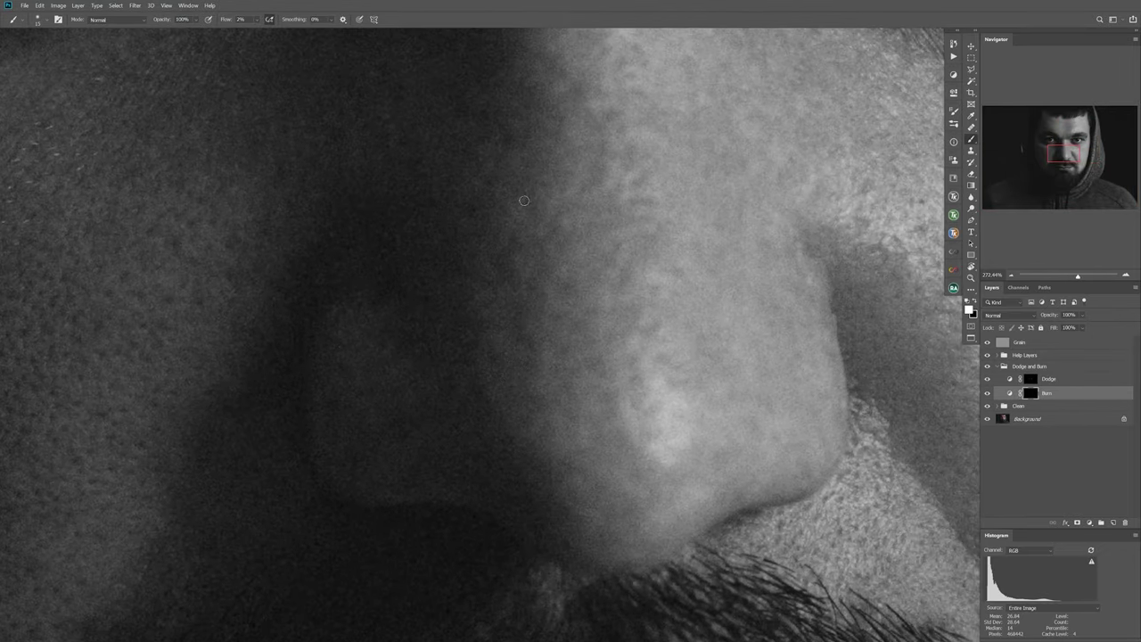
{"action": "scroll", "coordinate": [421, 299], "scroll_direction": "down", "scroll_amount": 1}
{"action": "scroll", "coordinate": [421, 298], "scroll_direction": "down", "scroll_amount": 3}
{"action": "key", "text": "ctrl+0"}
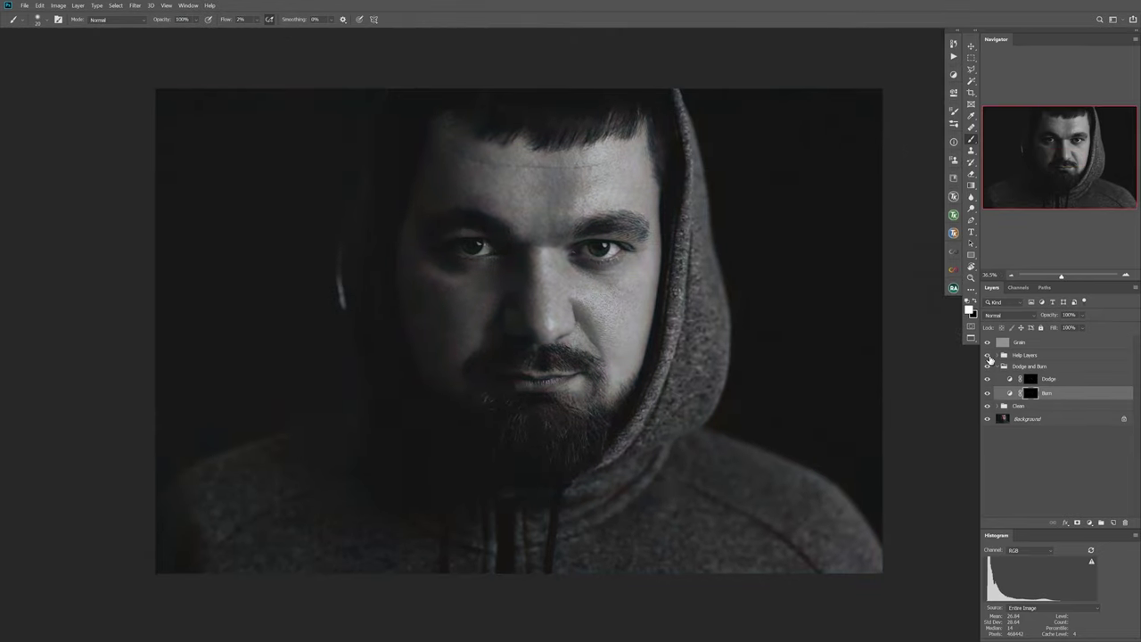
Step: Run the Color Fx action to add a Color fix group with Hue/Saturation 1
{"action": "left_click", "coordinate": [955, 92]}
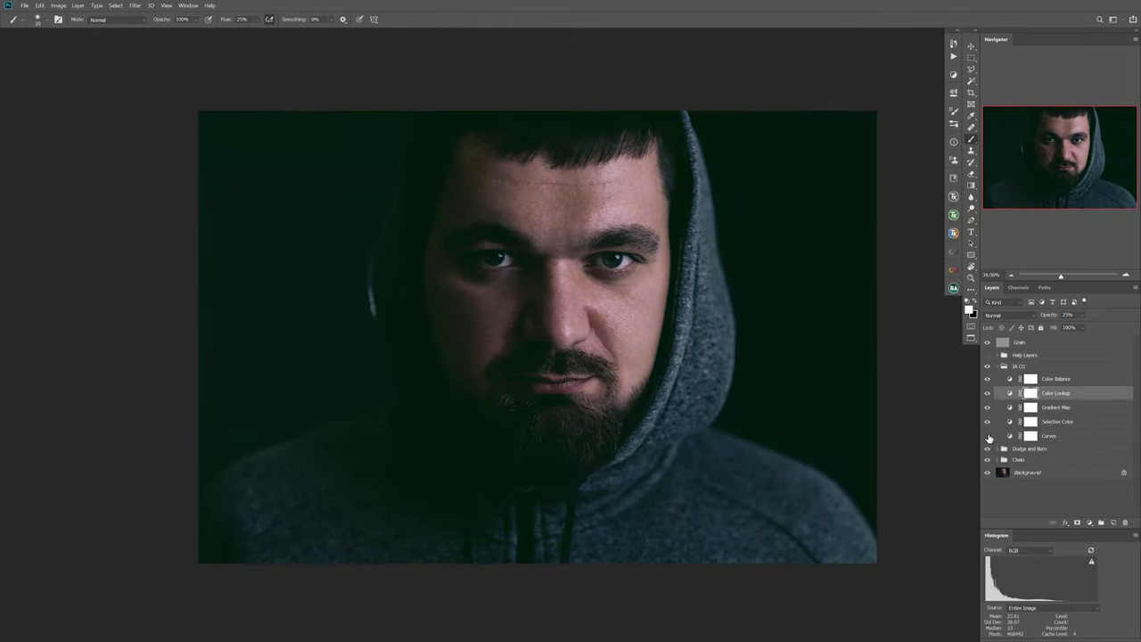
{"action": "left_click", "coordinate": [854, 178]}
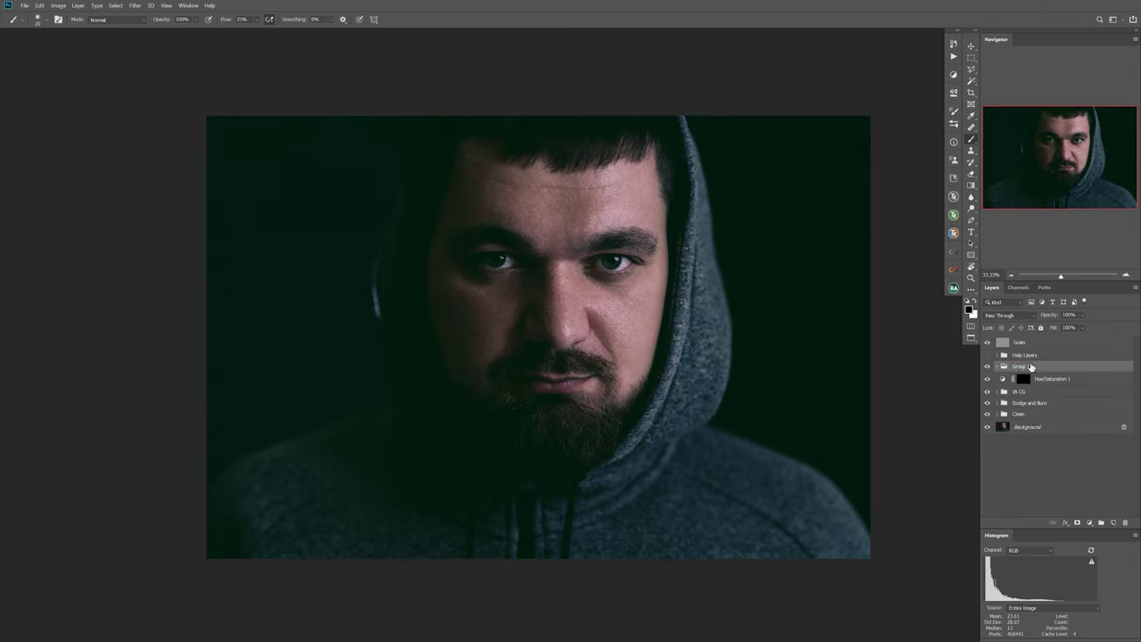
{"action": "scroll", "coordinate": [593, 365], "scroll_direction": "up", "scroll_amount": 4}
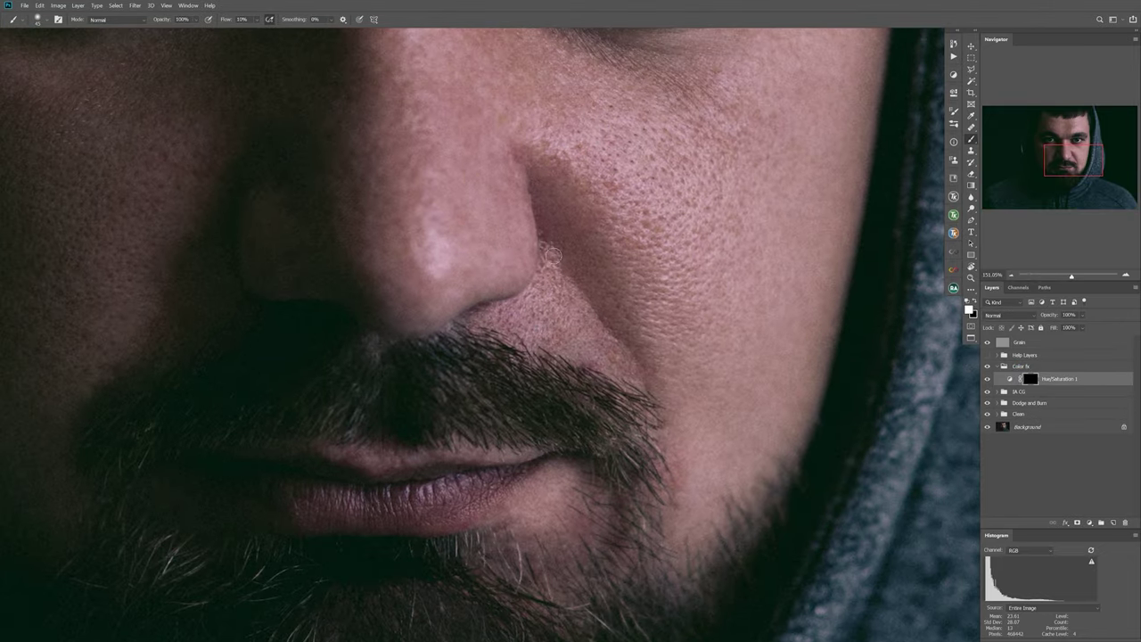
{"action": "scroll", "coordinate": [573, 289], "scroll_direction": "down", "scroll_amount": 2}
{"action": "scroll", "coordinate": [573, 289], "scroll_direction": "up", "scroll_amount": 2}
{"action": "scroll", "coordinate": [573, 289], "scroll_direction": "up", "scroll_amount": 3}
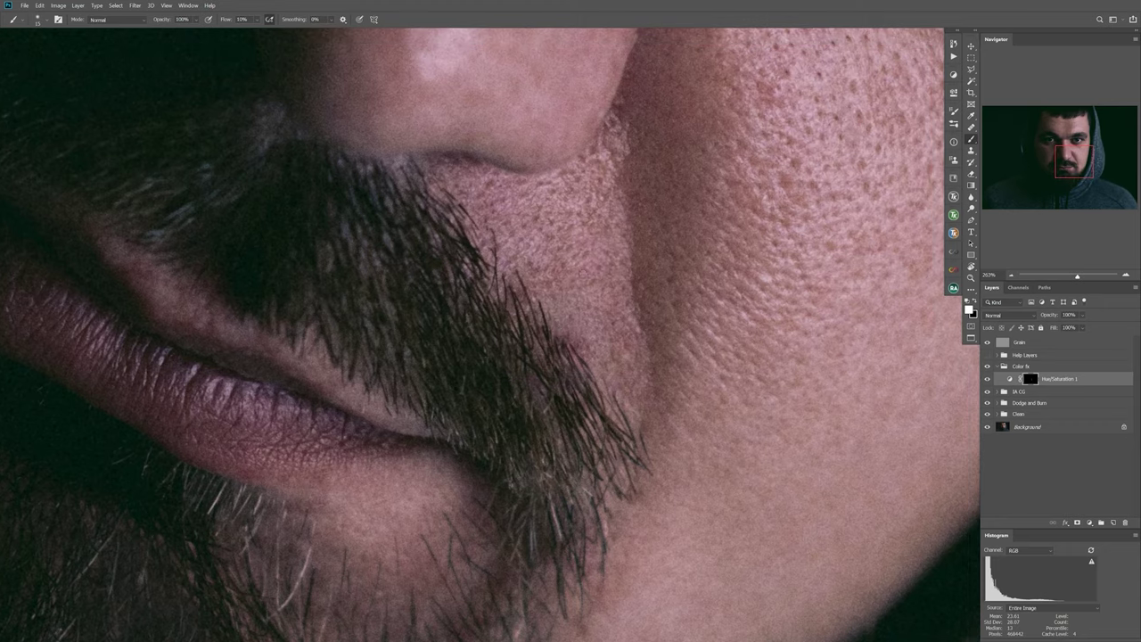
{"action": "scroll", "coordinate": [603, 318], "scroll_direction": "down", "scroll_amount": 4}
{"action": "scroll", "coordinate": [603, 318], "scroll_direction": "up", "scroll_amount": 2}
{"action": "scroll", "coordinate": [520, 459], "scroll_direction": "up", "scroll_amount": 3}
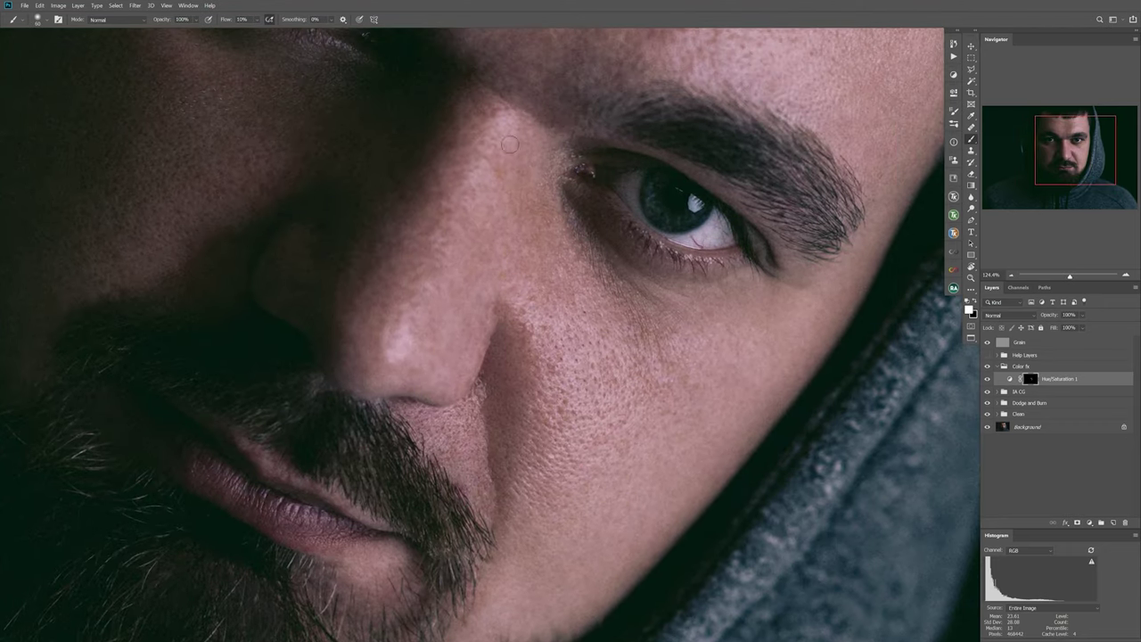
{"action": "scroll", "coordinate": [497, 166], "scroll_direction": "down", "scroll_amount": 2}
Step: Zoom into the face to paint the Hue/Saturation mask over nose and mouth skin
{"action": "key", "text": "ctrl+0"}
{"action": "left_click_drag", "start_coordinate": [452, 192], "coordinate": [502, 208]}
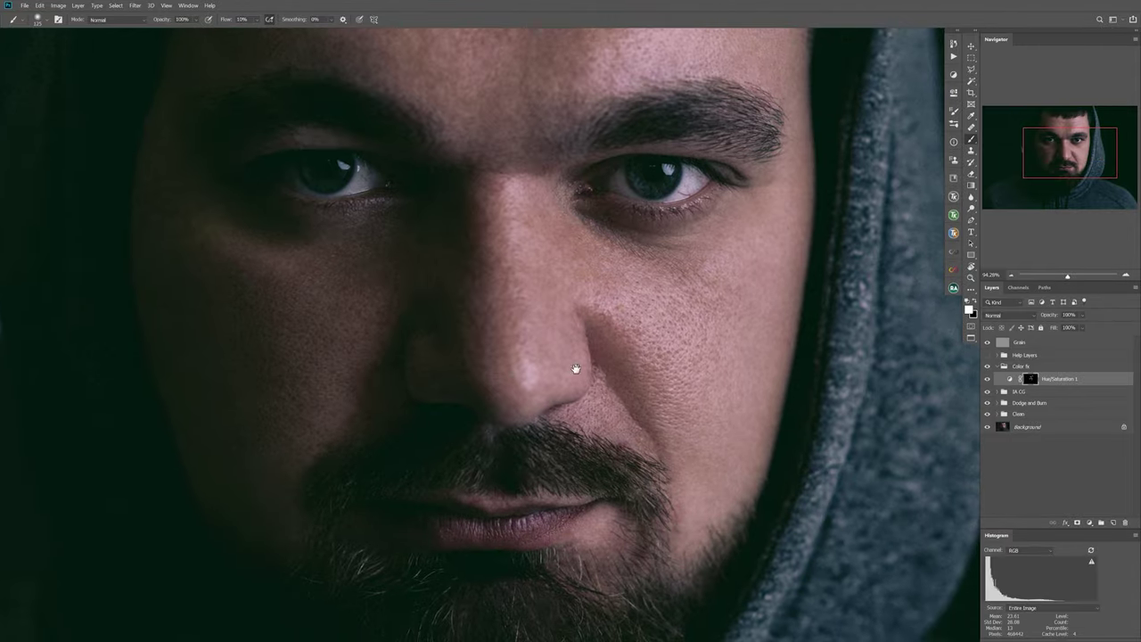
{"action": "scroll", "coordinate": [573, 364], "scroll_direction": "down", "scroll_amount": 2}
{"action": "scroll", "coordinate": [584, 351], "scroll_direction": "down", "scroll_amount": 3}
{"action": "left_click", "coordinate": [953, 57]}
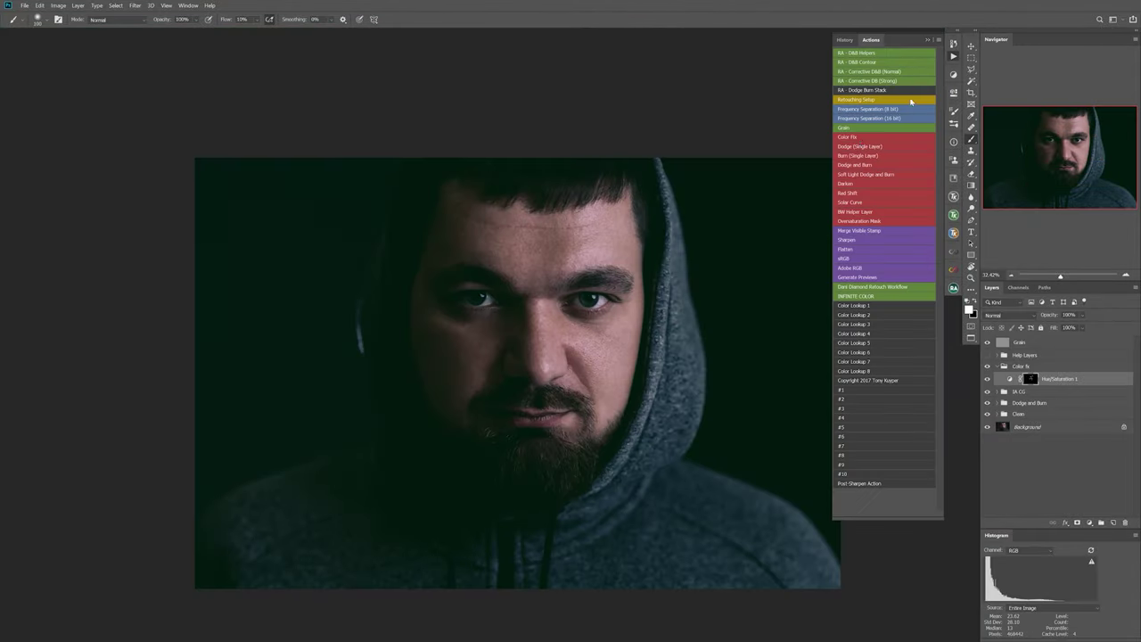
Step: Run the Oversaturation check action, then remove it
{"action": "left_click", "coordinate": [880, 220]}
{"action": "key", "text": "Delete"}
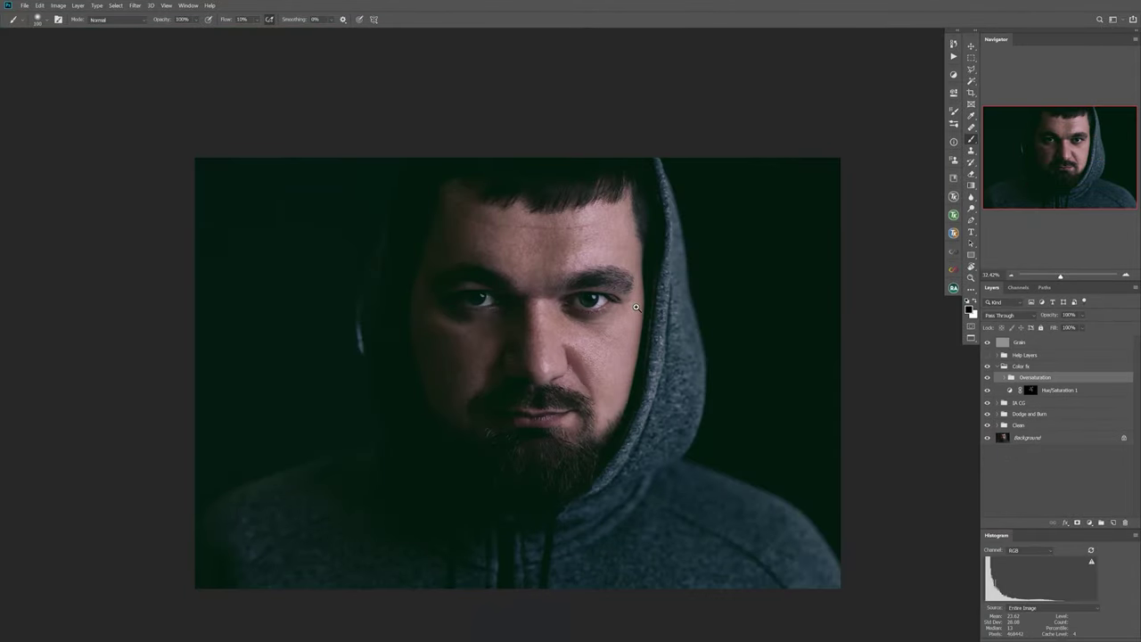
{"action": "scroll", "coordinate": [650, 301], "scroll_direction": "down", "scroll_amount": 1}
{"action": "scroll", "coordinate": [675, 268], "scroll_direction": "up", "scroll_amount": 2}
{"action": "scroll", "coordinate": [650, 349], "scroll_direction": "down", "scroll_amount": 1}
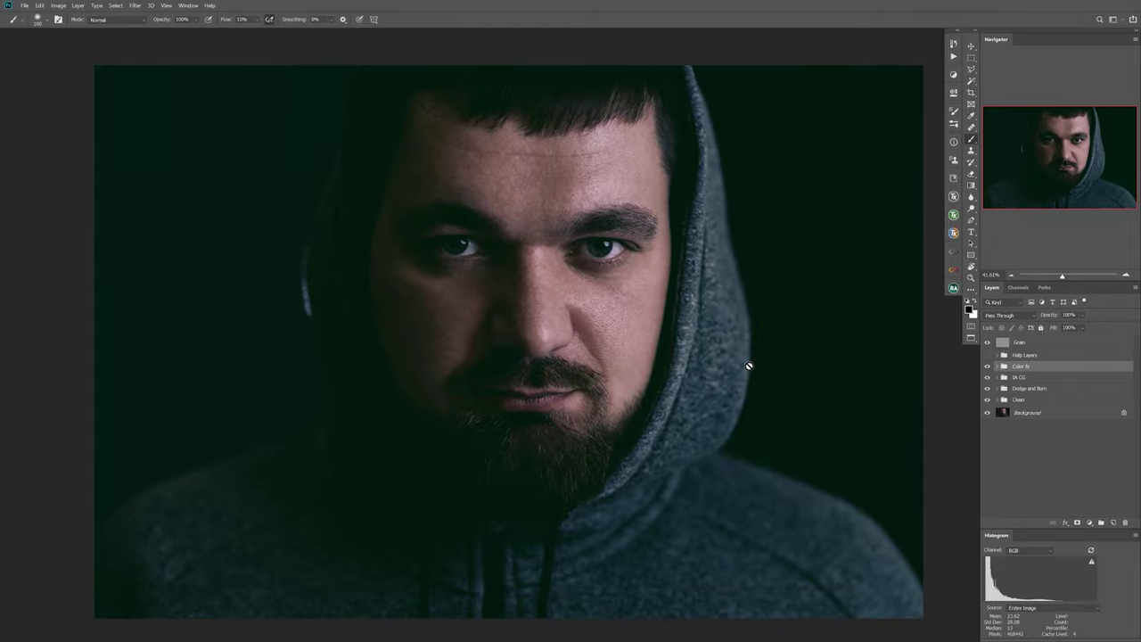
{"action": "scroll", "coordinate": [395, 209], "scroll_direction": "up", "scroll_amount": 3}
{"action": "scroll", "coordinate": [415, 331], "scroll_direction": "down", "scroll_amount": 3}
{"action": "scroll", "coordinate": [677, 225], "scroll_direction": "down", "scroll_amount": 1}
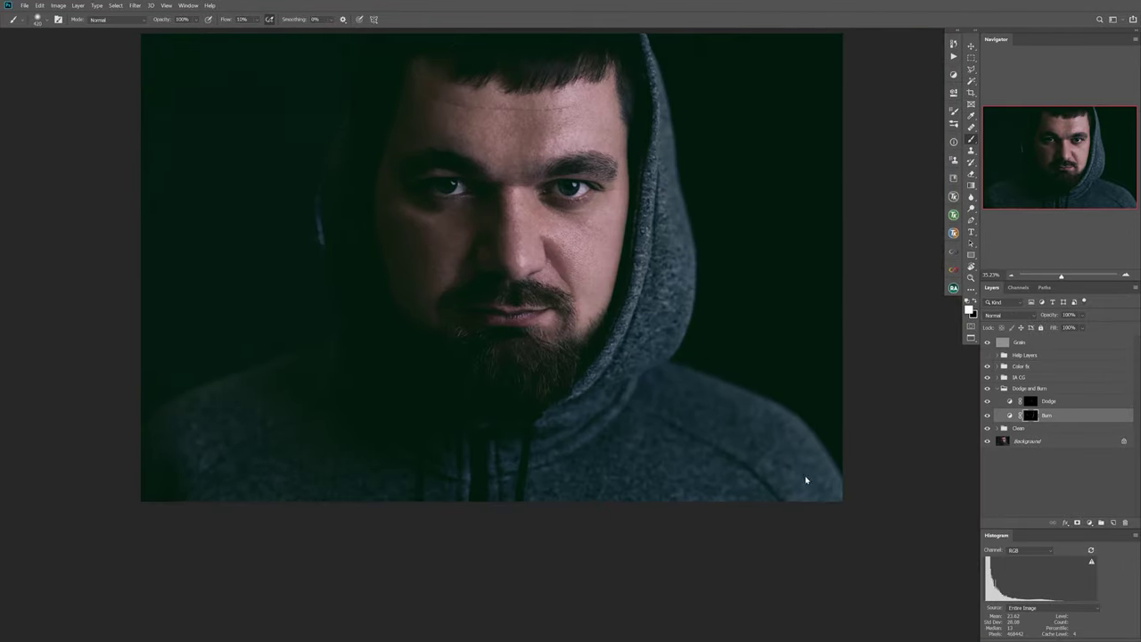
Step: Add a Luminosity Black & White 1 layer and a rose Gradient Map 1 to Color fx
{"action": "left_click", "coordinate": [1025, 343]}
{"action": "left_click", "coordinate": [1007, 315]}
{"action": "left_click", "coordinate": [998, 372]}
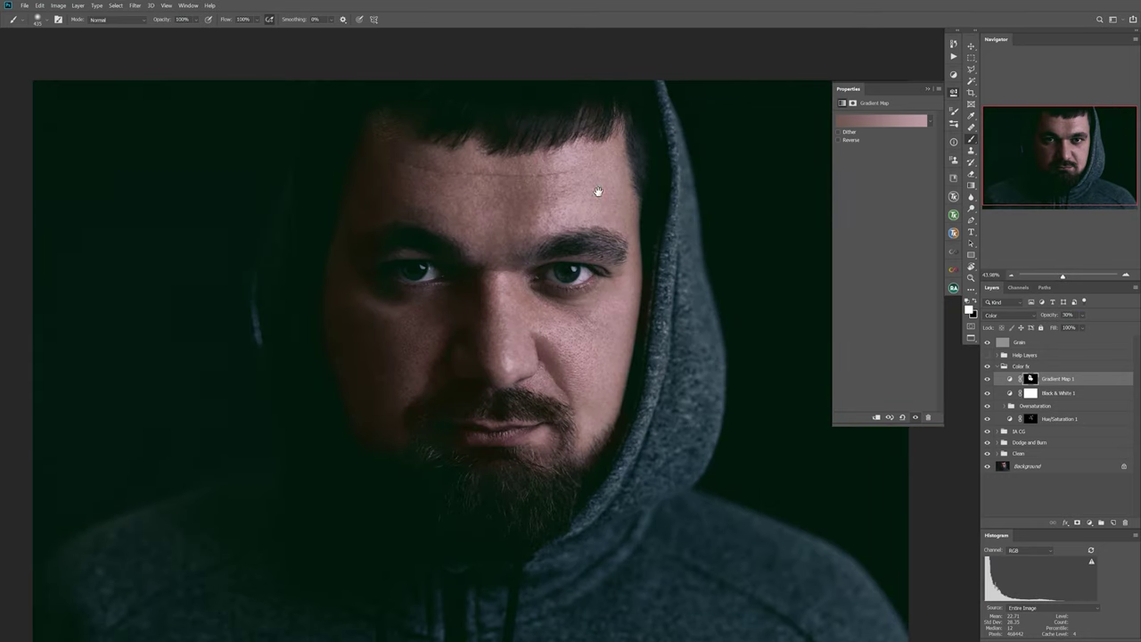
{"action": "scroll", "coordinate": [607, 276], "scroll_direction": "up", "scroll_amount": 3}
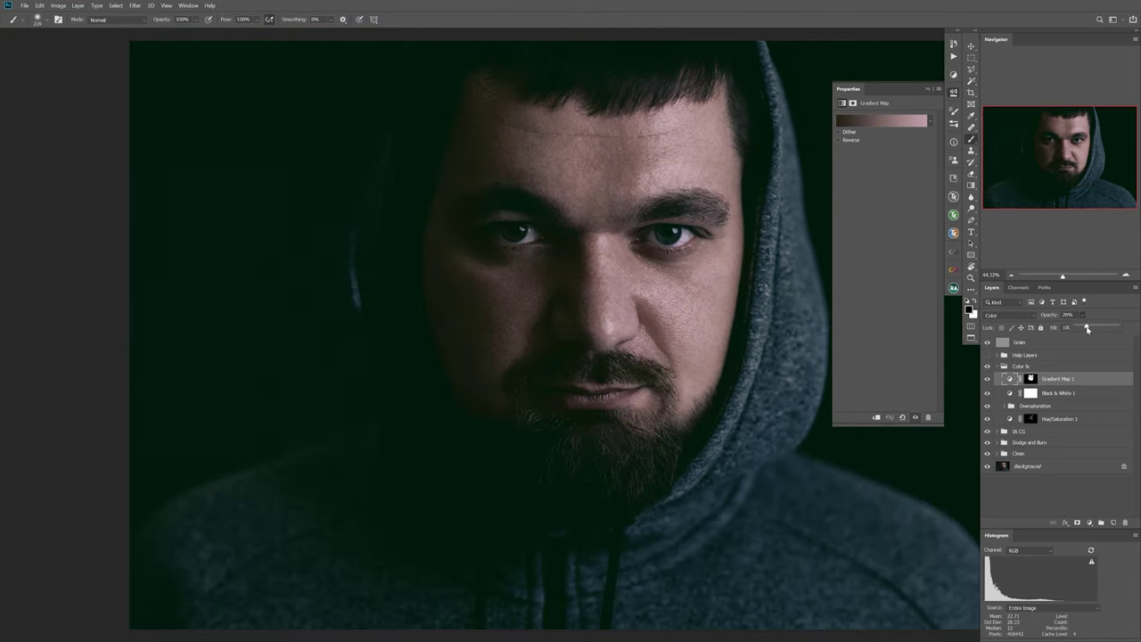
{"action": "key", "text": "ctrl+minus"}
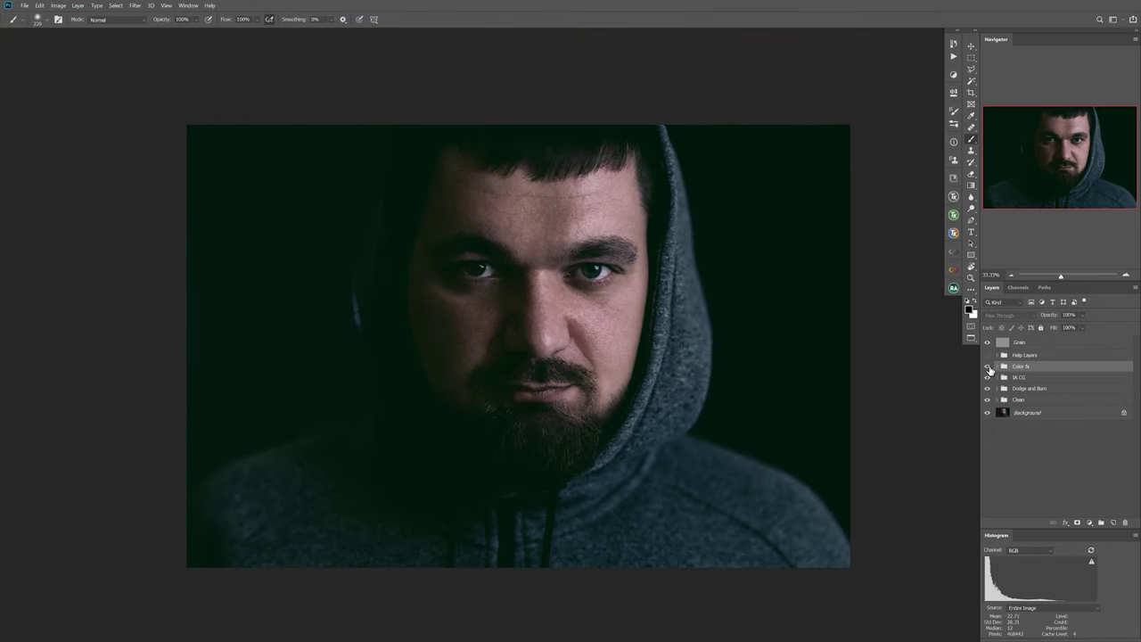
Step: Mask the 15% Gradient Map tint off both eyes and the mouth and chin
{"action": "key", "text": "backslash"}
{"action": "key", "text": "ctrl+plus"}
{"action": "left_click_drag", "start_coordinate": [419, 210], "coordinate": [535, 214]}
{"action": "mouse_move", "coordinate": [615, 214]}
{"action": "left_mouse_down"}
{"action": "mouse_move", "coordinate": [733, 170]}
{"action": "mouse_move", "coordinate": [645, 134]}
{"action": "left_mouse_up"}
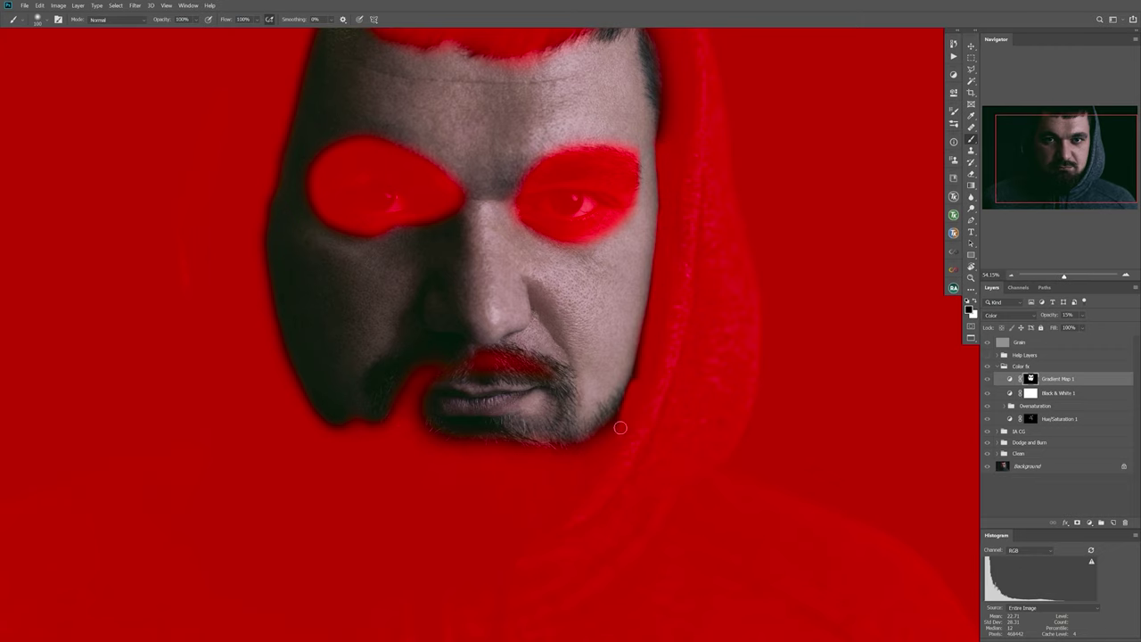
{"action": "left_click_drag", "start_coordinate": [563, 392], "coordinate": [463, 373]}
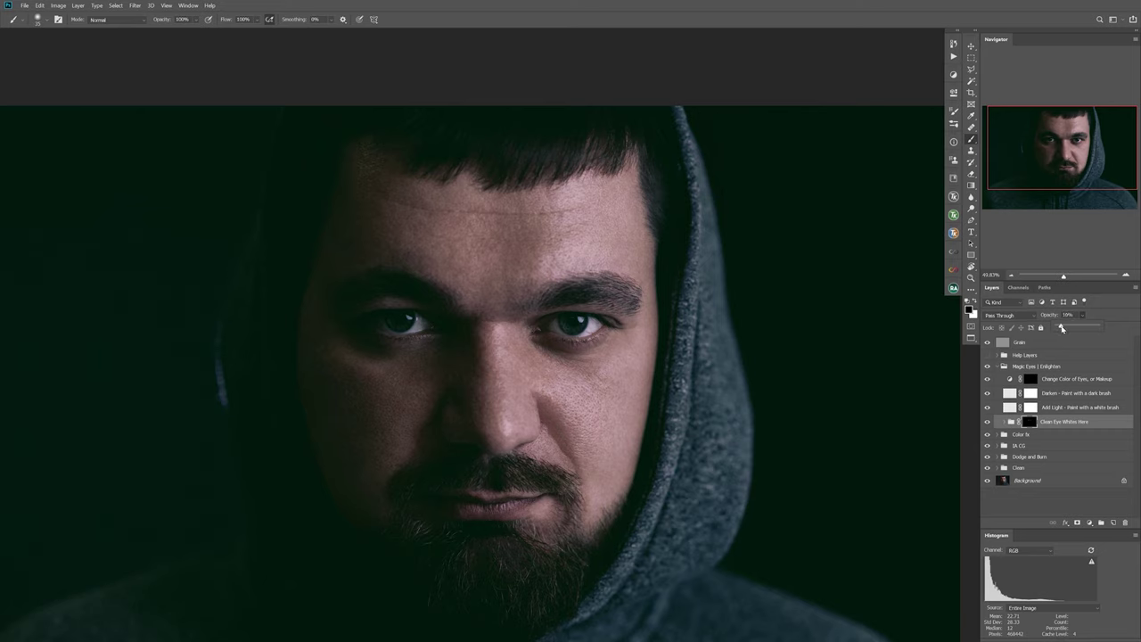
Step: Brighten the irises on Add Light and deepen eye contours on the Darken layer
{"action": "left_click", "coordinate": [1047, 407]}
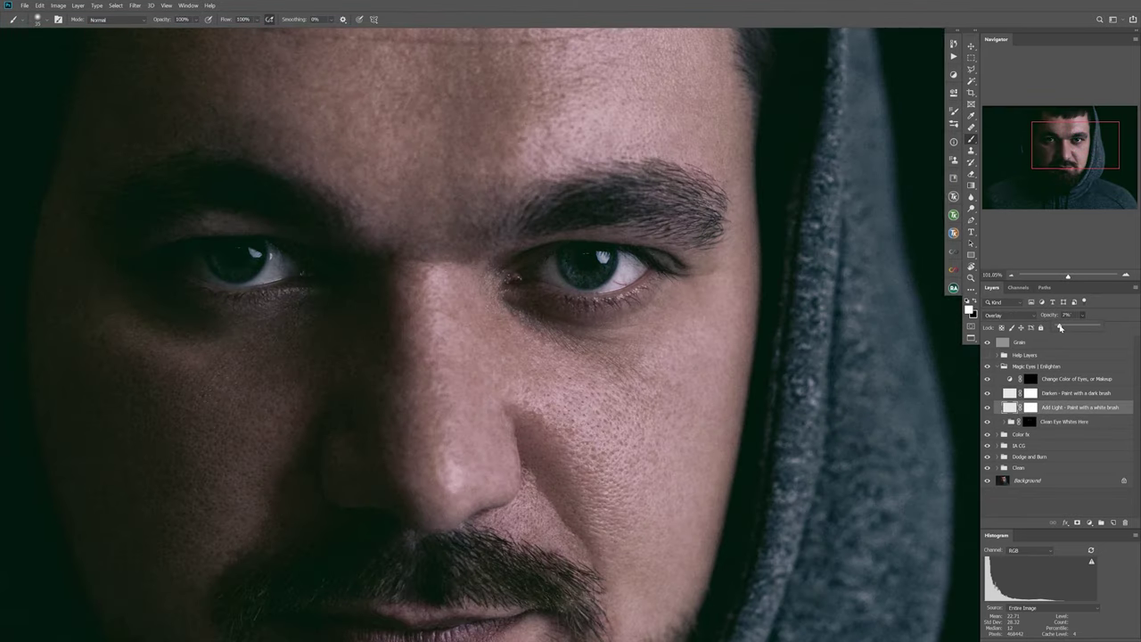
{"action": "left_click", "coordinate": [1065, 394]}
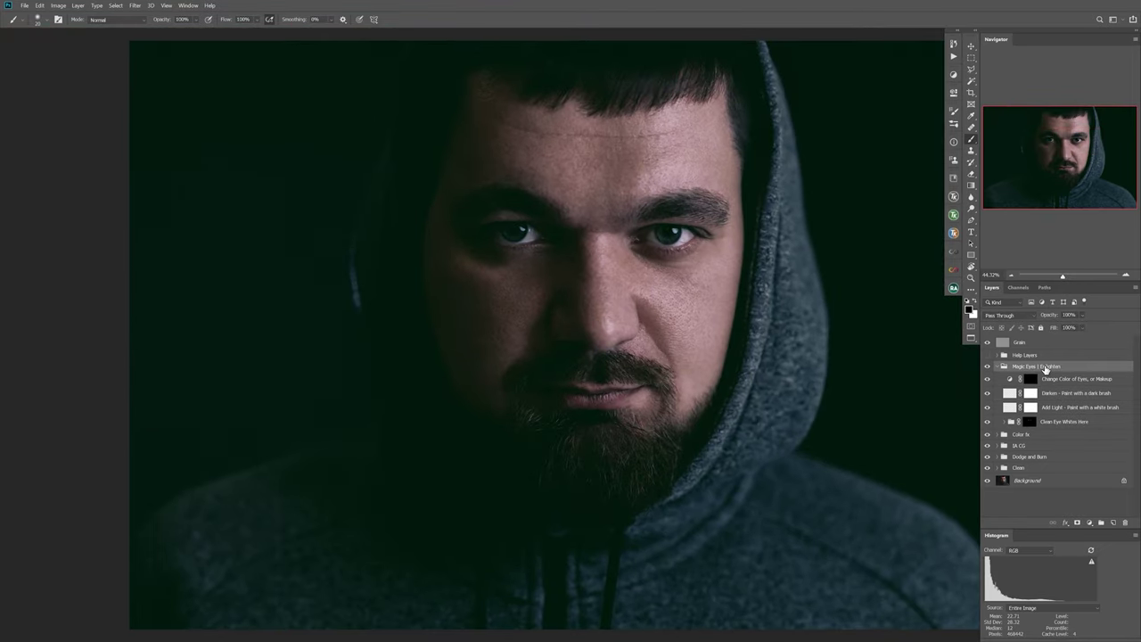
{"action": "key", "text": "ctrl+0"}
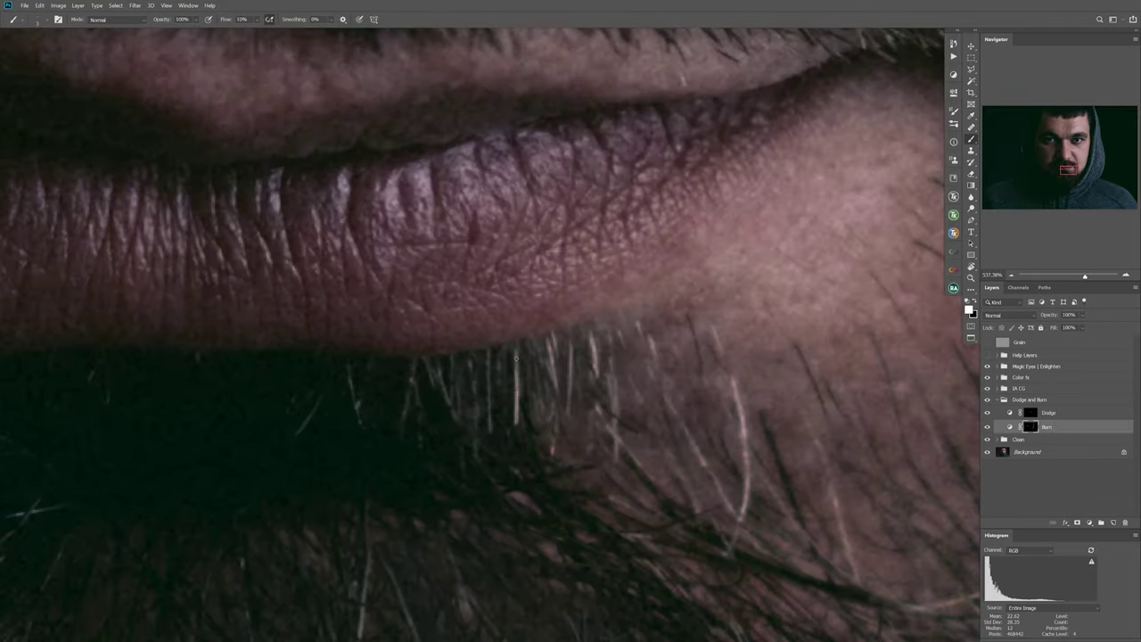
Step: Fit the whole portrait on screen and return to painting on the Burn layer
{"action": "key", "text": "alt+bracketleft"}
{"action": "key", "text": "ctrl+0"}
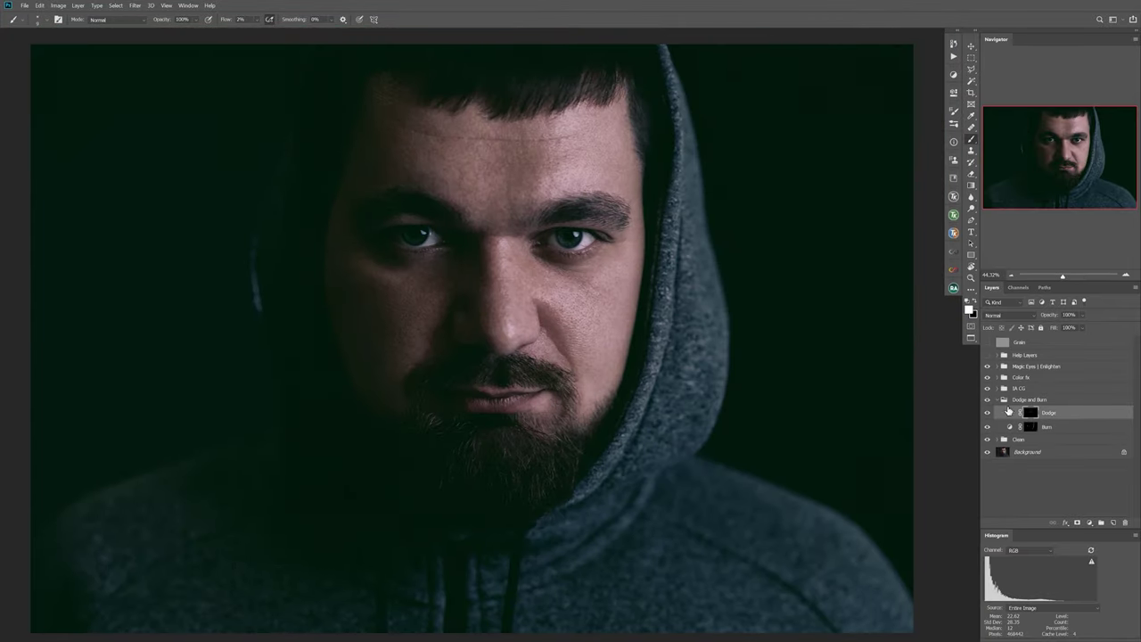
{"action": "left_click", "coordinate": [1031, 429]}
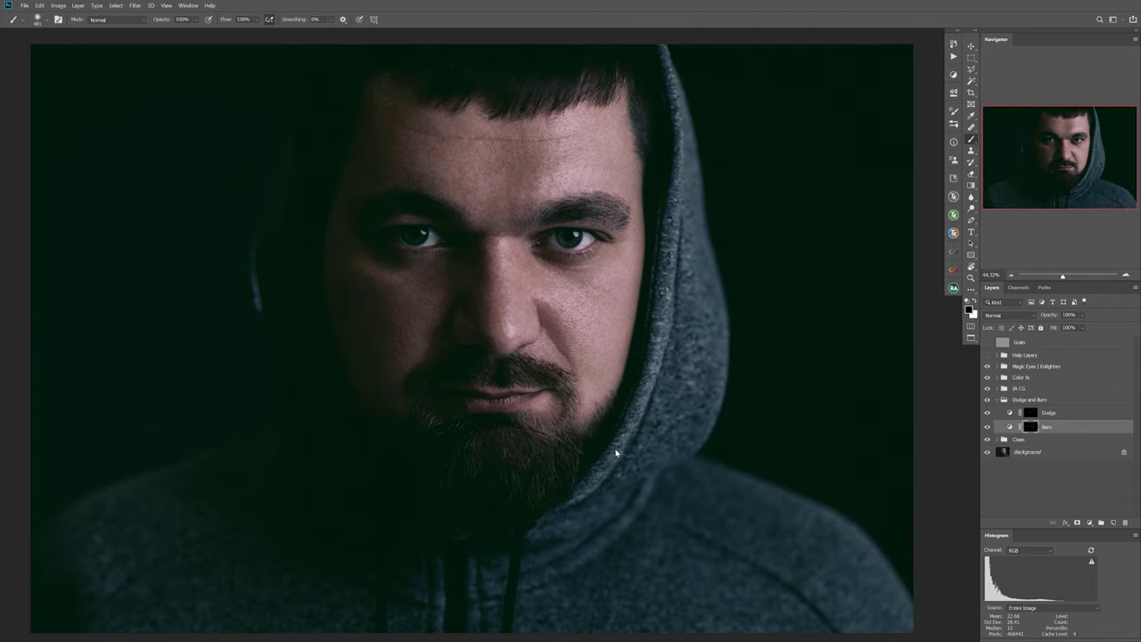